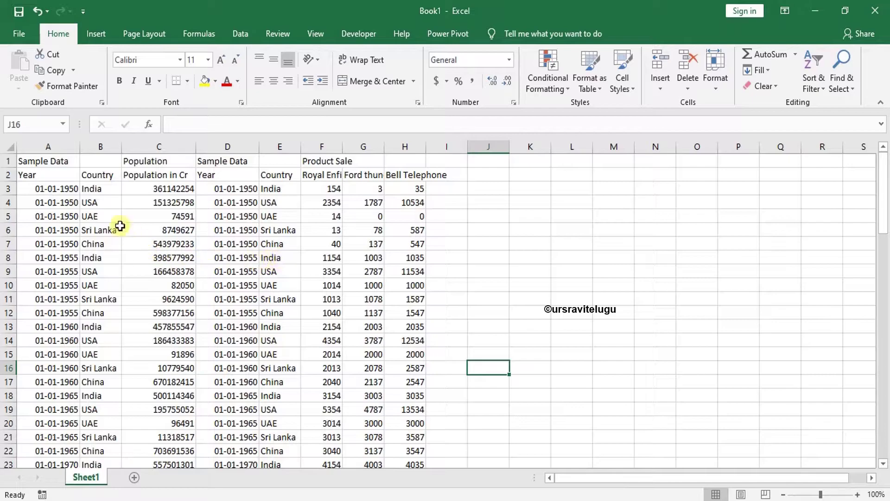
- Point out the row-2 headings: Year, Country, Population in Cr, and the second Year and Country
click(59, 174)
click(95, 175)
click(138, 175)
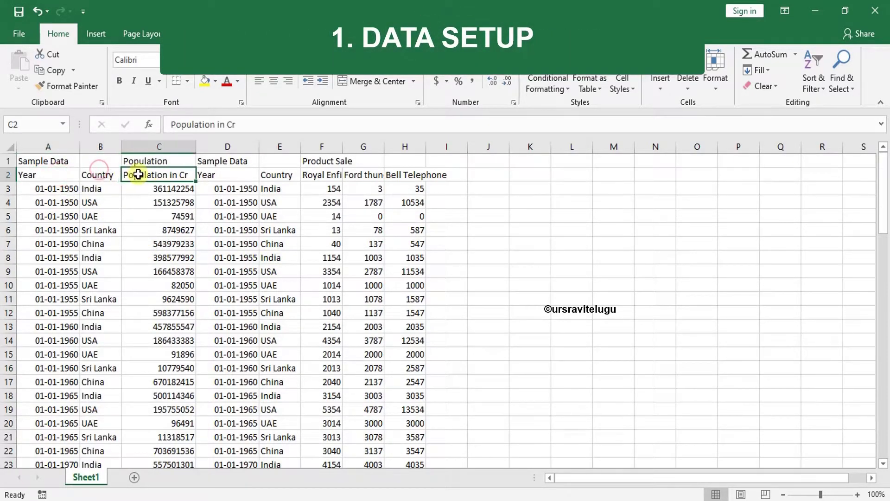
click(233, 177)
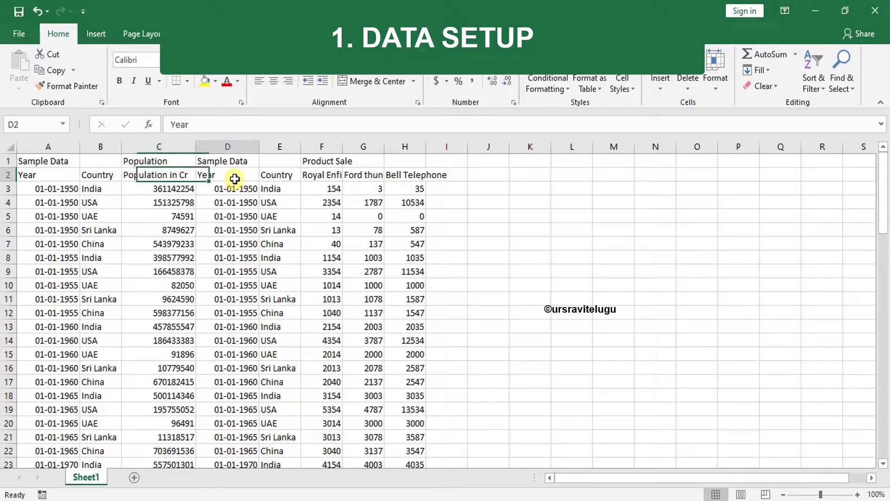
click(300, 175)
- Widen columns F to H so Royal Enfield, Ford thunderbird and Bell Telephone headings show fully
click(337, 173)
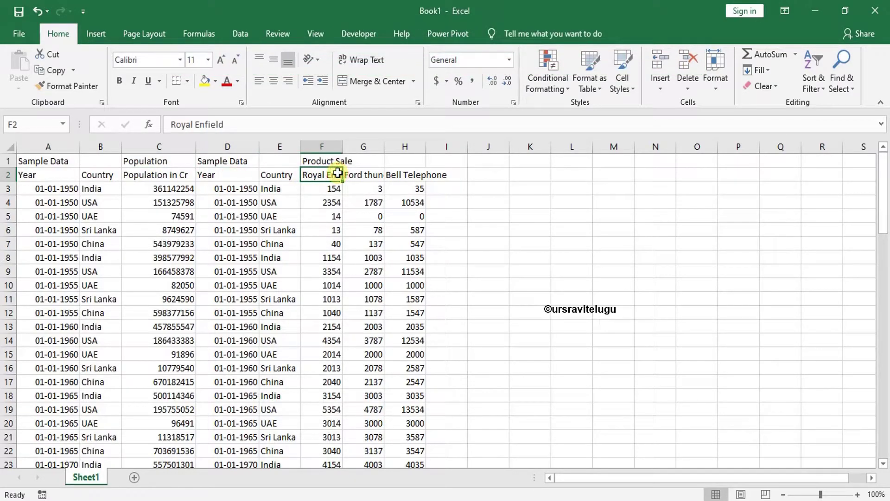
drag(344, 146, 512, 147)
click(566, 227)
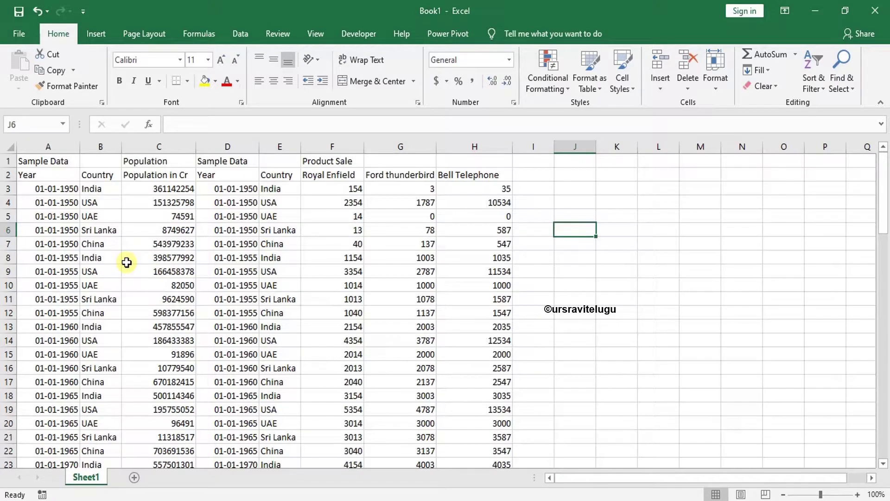
- Select sample blocks of population, Royal Enfield, Ford thunderbird and Bell Telephone values
drag(160, 216, 176, 394)
drag(322, 193, 352, 361)
drag(382, 218, 421, 308)
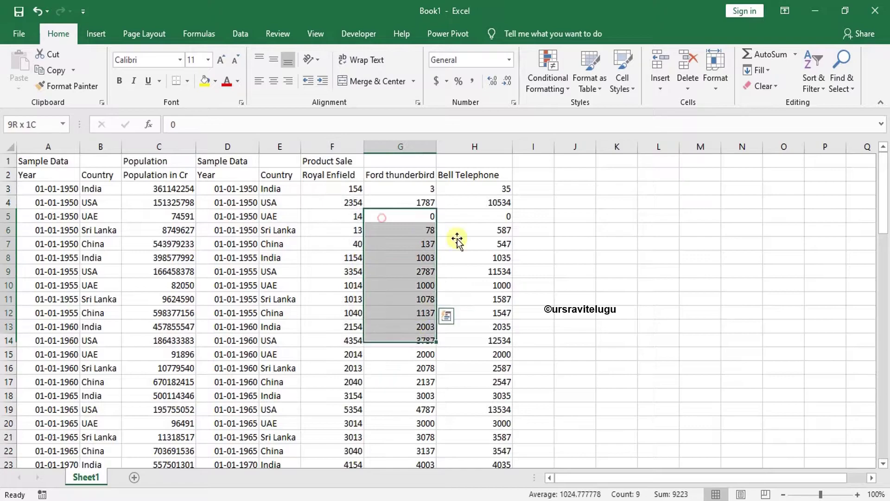
drag(469, 200, 482, 322)
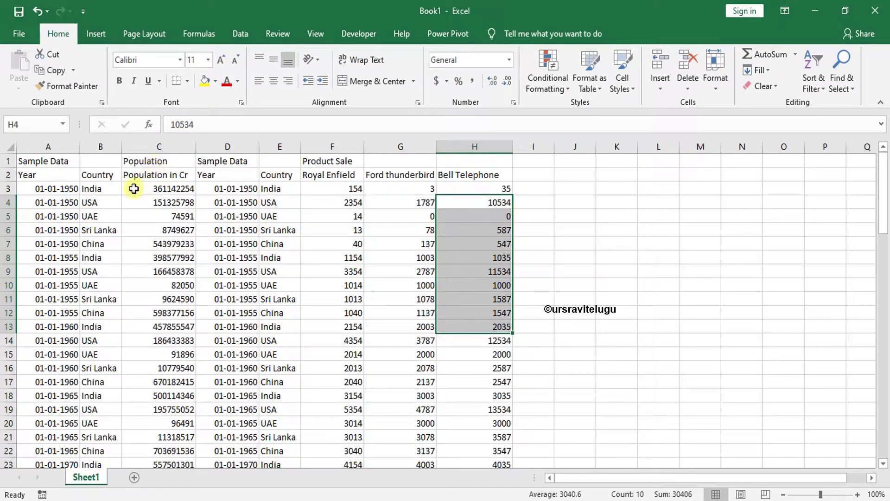
- Select A2:C82 and convert it to a table with headers using Ctrl+T
drag(27, 175, 152, 176)
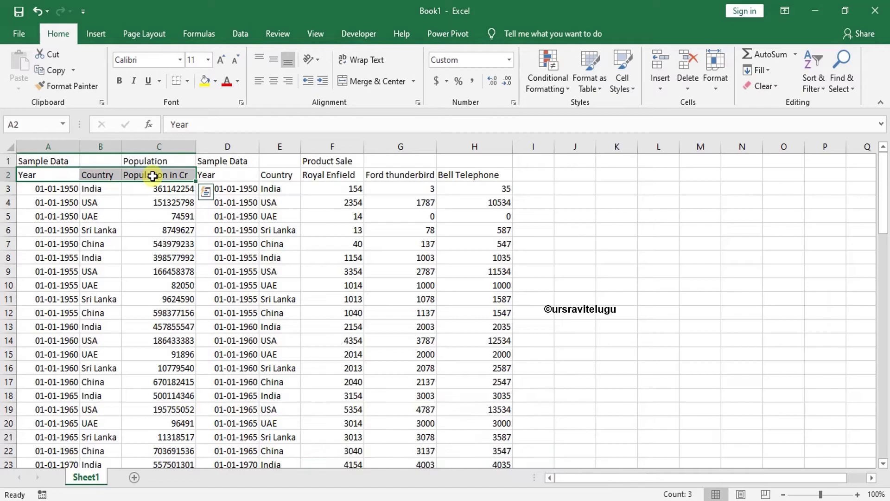
key(ctrl+shift+Down)
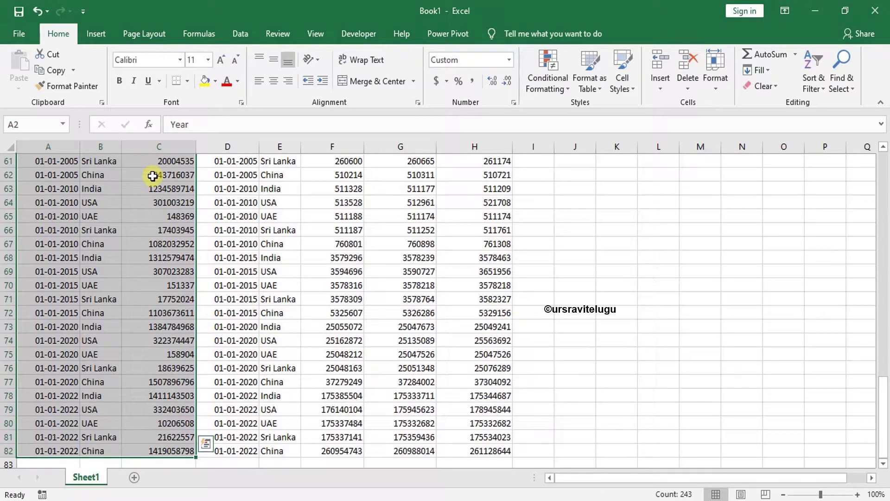
scroll(133, 263, up, 20)
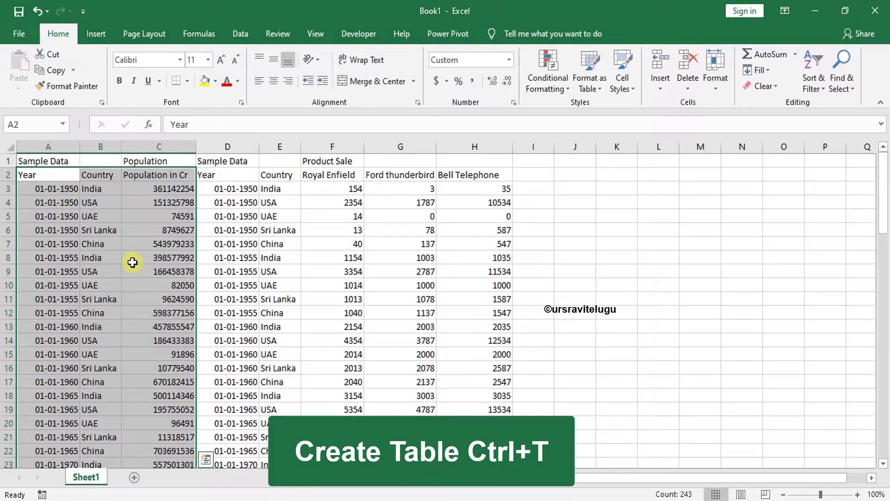
key(ctrl+t)
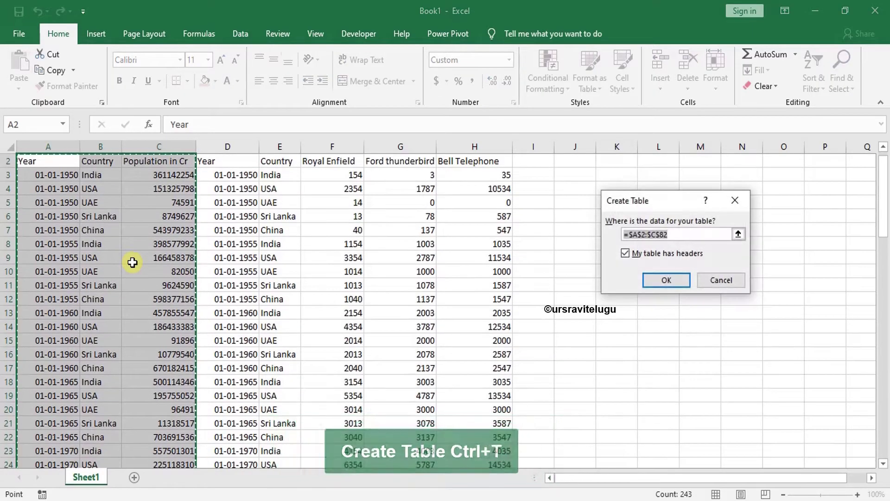
click(667, 281)
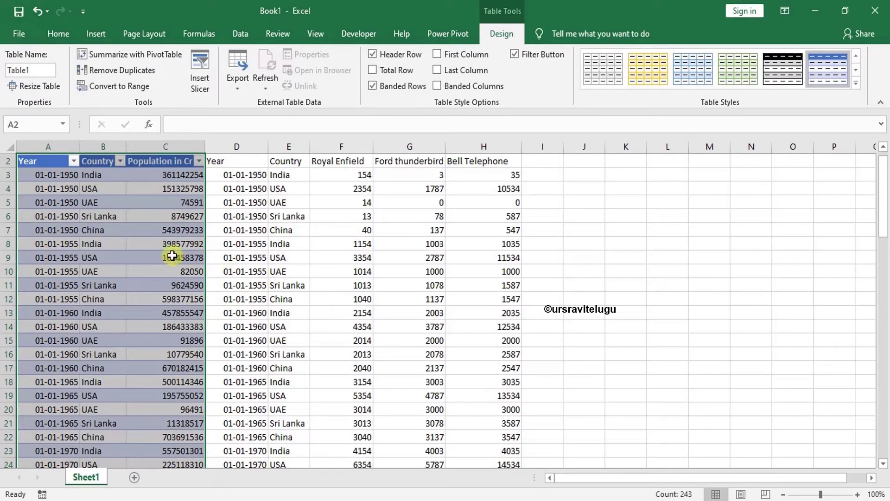
scroll(109, 279, up, 1)
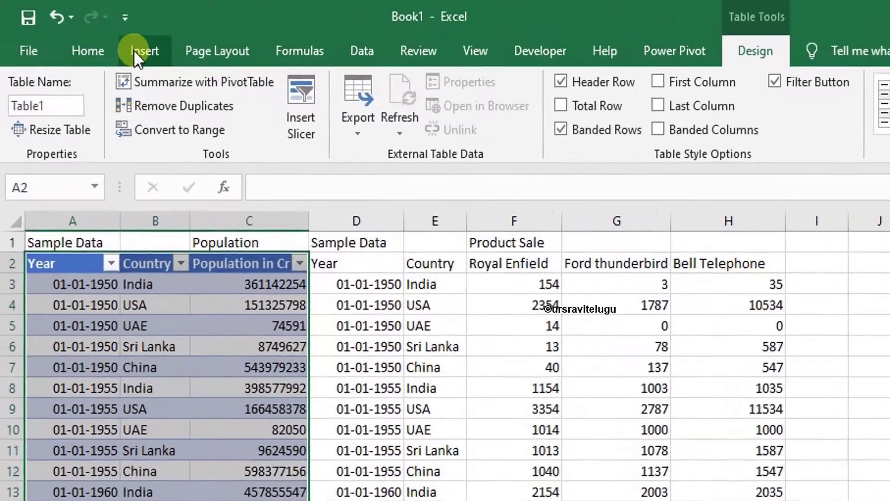
- Launch 3D Maps and close the Field List, Layer Pane and Tour Editor
click(96, 33)
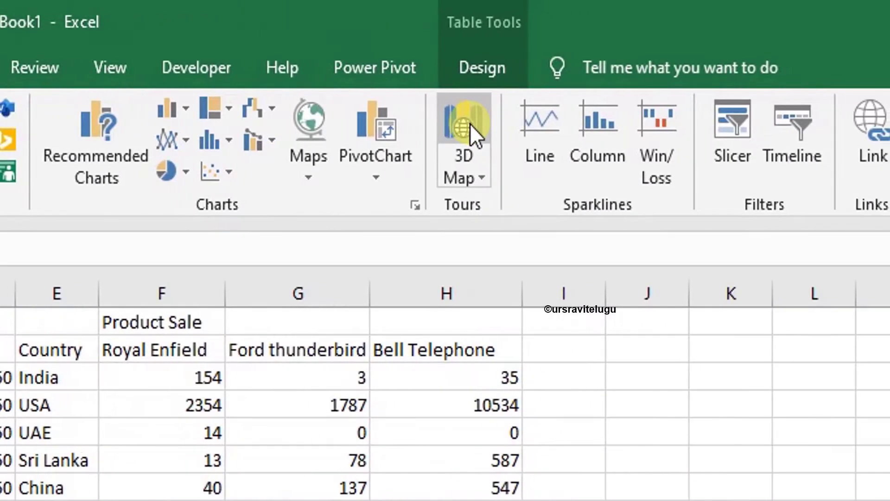
click(469, 123)
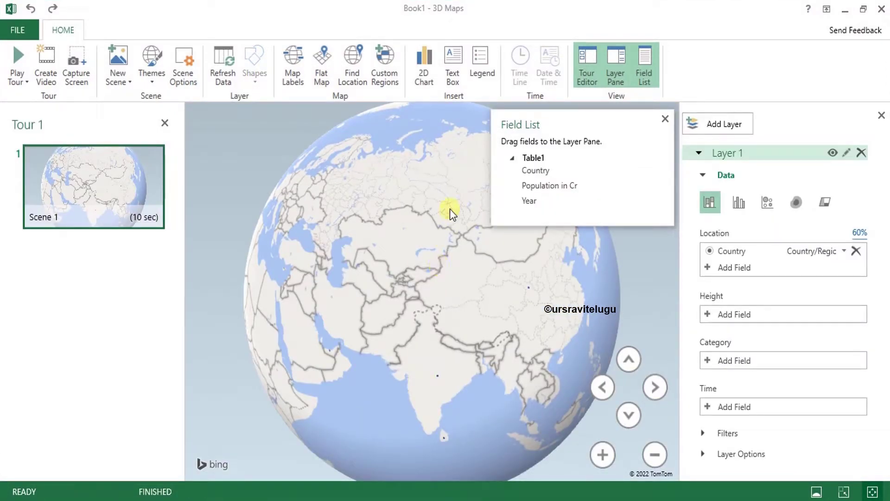
click(666, 119)
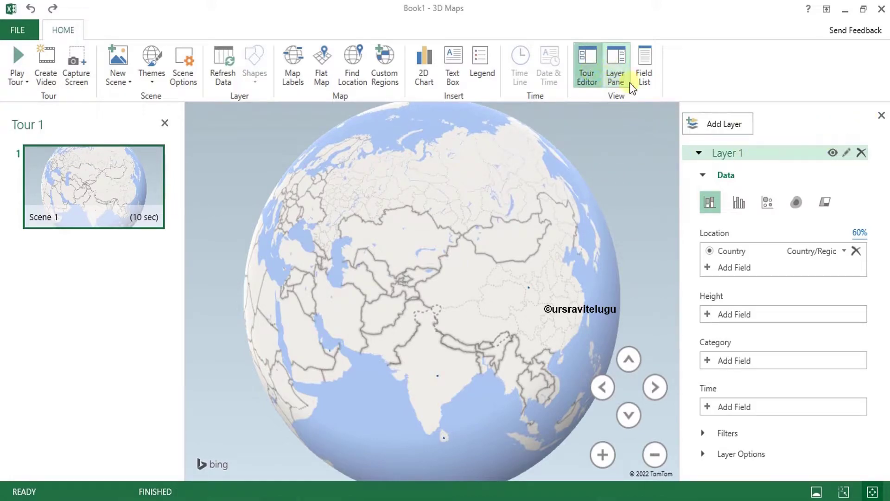
click(881, 115)
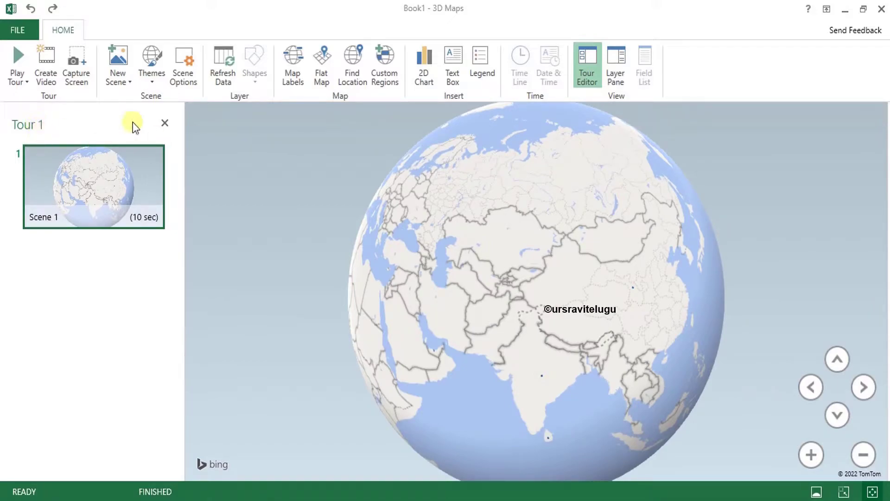
click(591, 66)
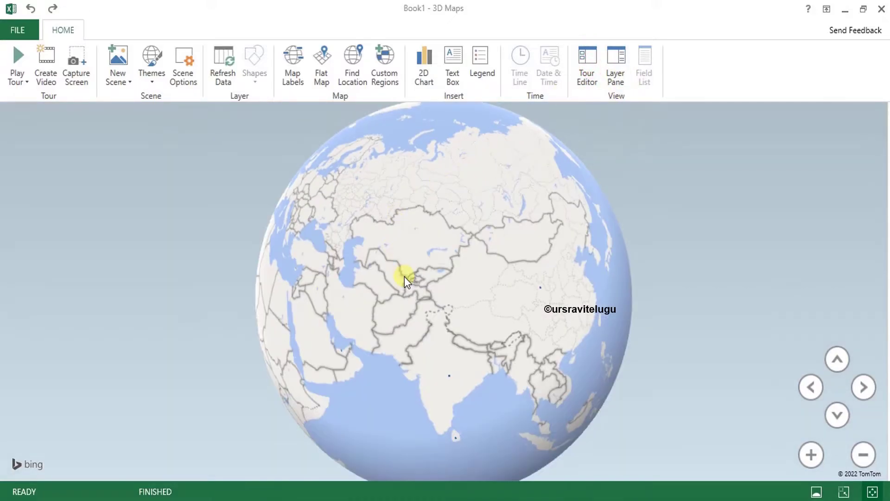
- Zoom and rotate the globe toward Asia and the Middle East, then return to the workbook
scroll(469, 240, down, 3)
drag(469, 241, 366, 210)
drag(540, 262, 408, 250)
drag(502, 264, 478, 219)
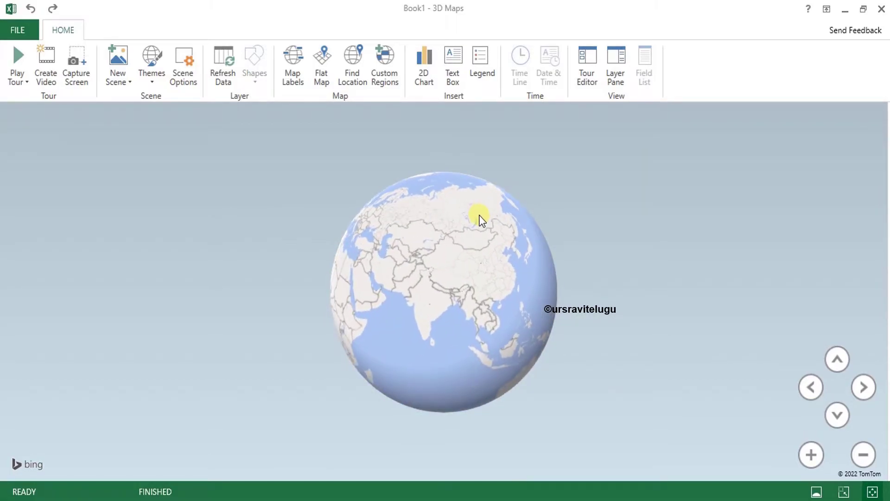
scroll(456, 290, up, 3)
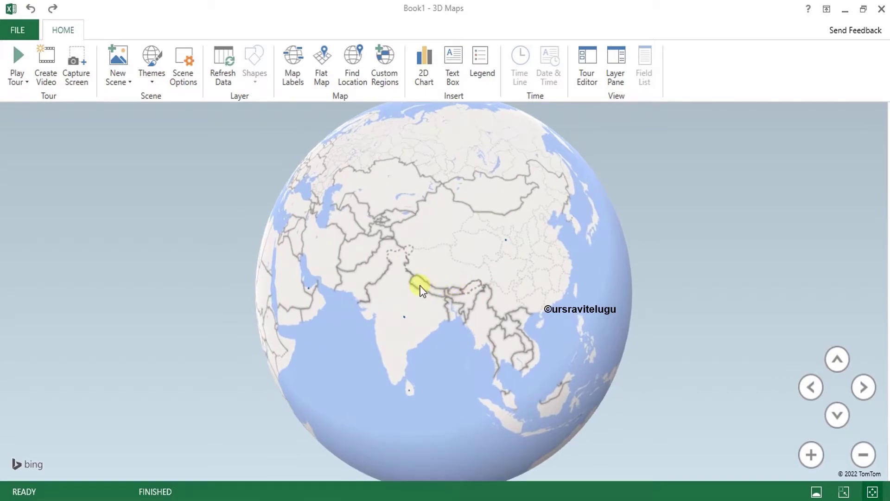
drag(417, 288, 488, 288)
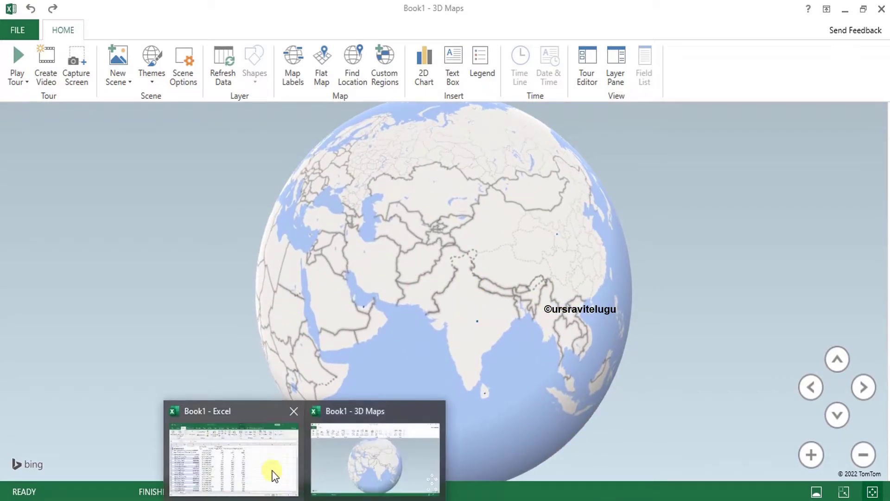
click(272, 471)
- Move the 3D Maps Tours note to the right of the data
click(147, 279)
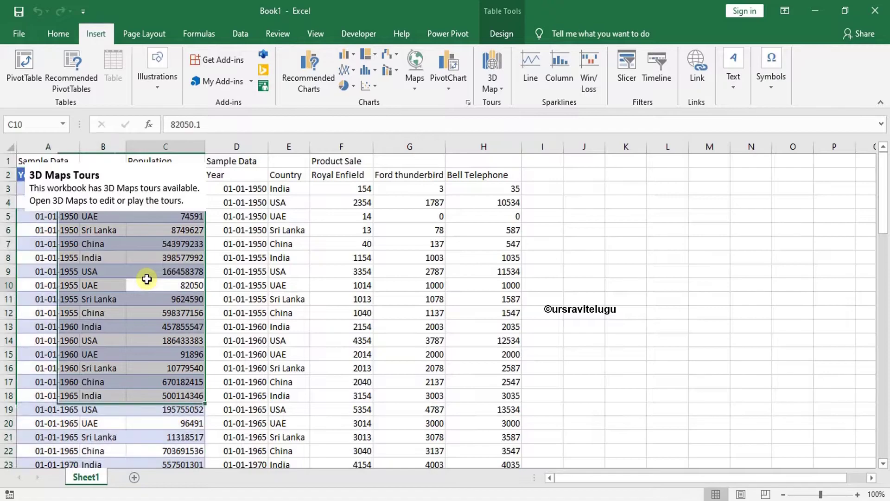
click(171, 160)
drag(172, 160, 754, 228)
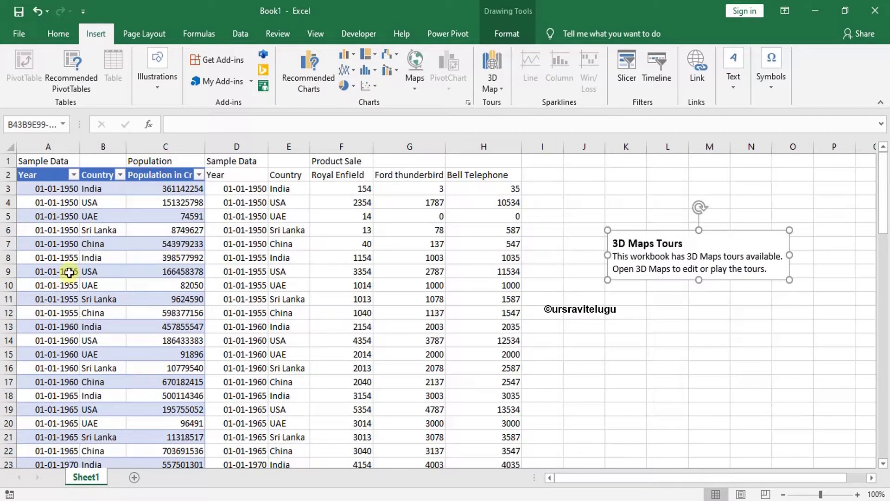
- Select the year cells in column A, then bring the 3D Maps window back to front
drag(45, 187, 54, 243)
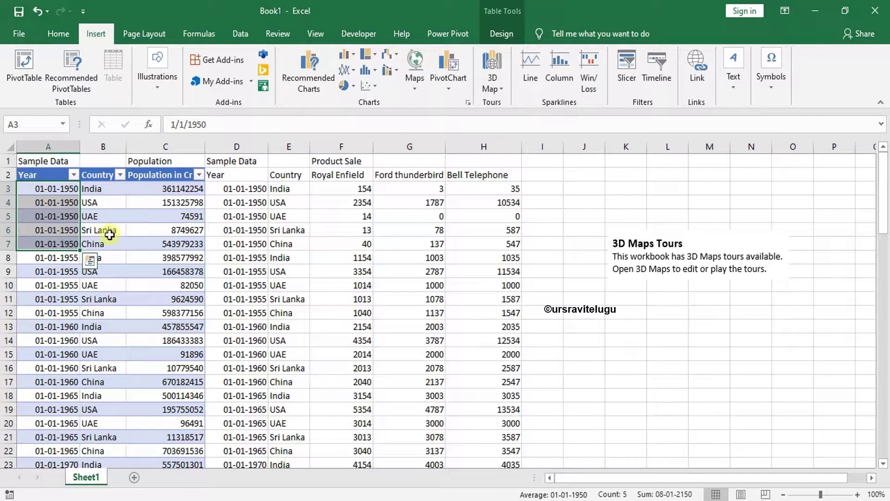
click(111, 309)
drag(60, 258, 70, 394)
scroll(69, 307, down, 1)
scroll(69, 307, up, 1)
mouse_move(333, 457)
click(379, 455)
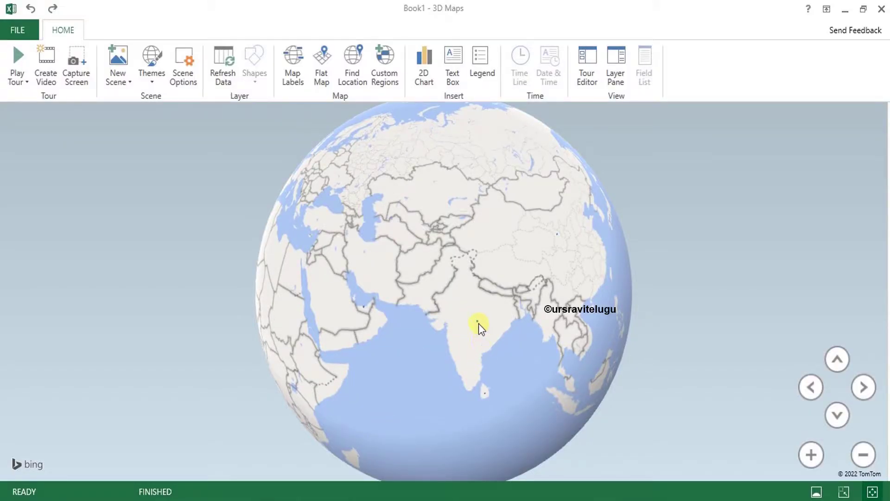
- Spin the globe via North America round to China, then reopen the Tour 1 scene list and Layer 1 pane
mouse_move(478, 321)
drag(346, 316, 766, 353)
mouse_move(406, 257)
drag(540, 252, 288, 248)
drag(496, 282, 310, 243)
click(392, 284)
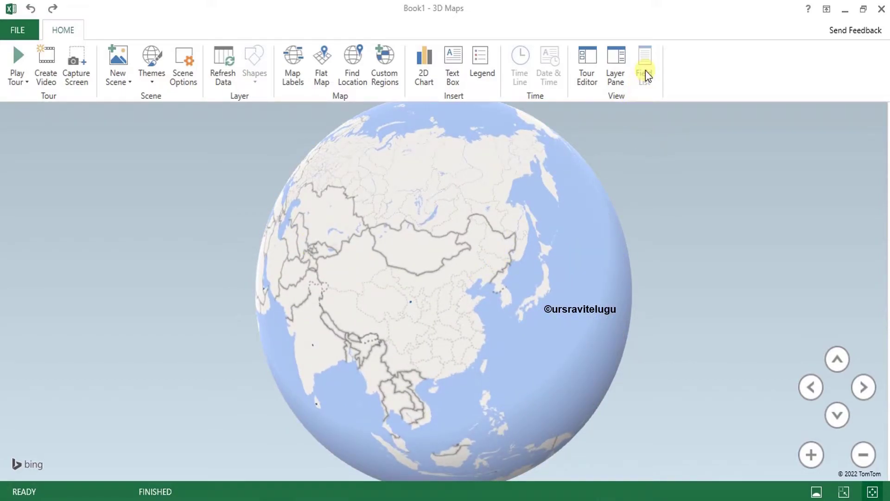
click(587, 65)
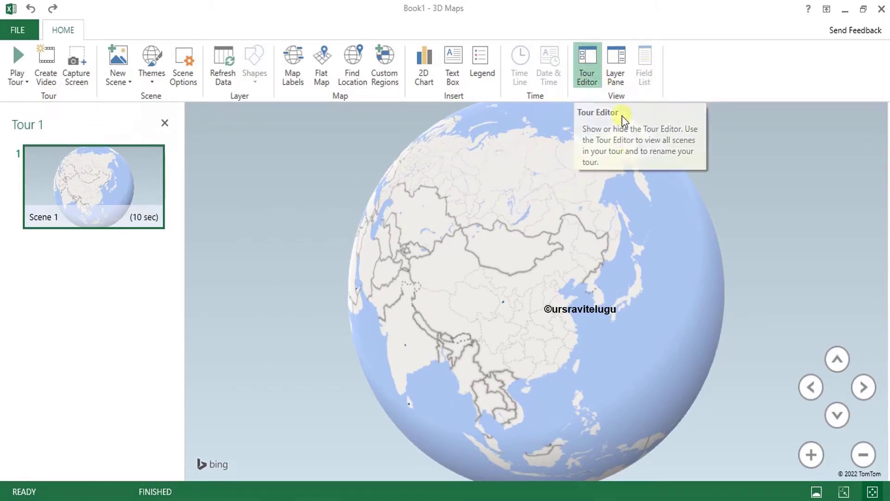
click(616, 55)
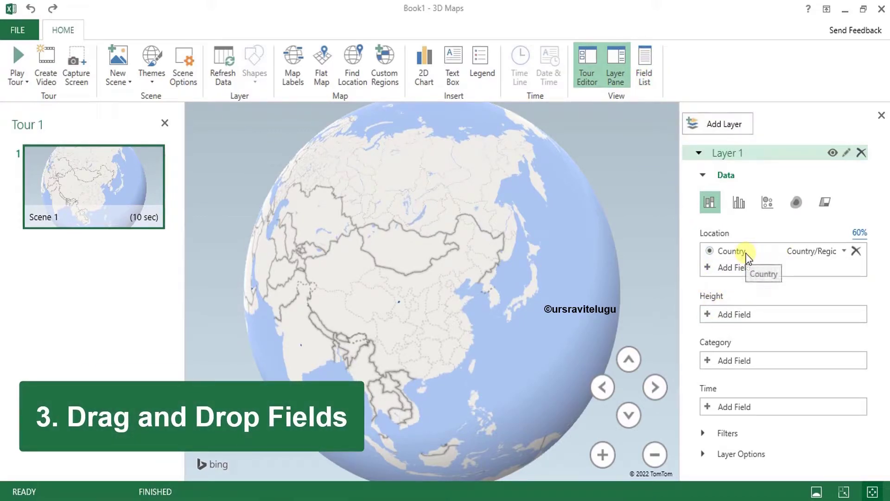
- Re-add Country as the Layer 1 location and view the 60% mapping confidence report flagging USA and UAE
click(857, 252)
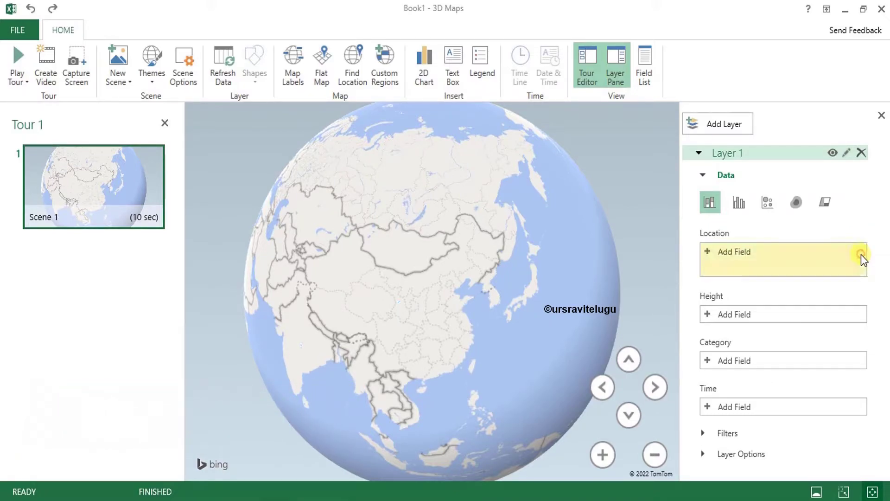
click(643, 63)
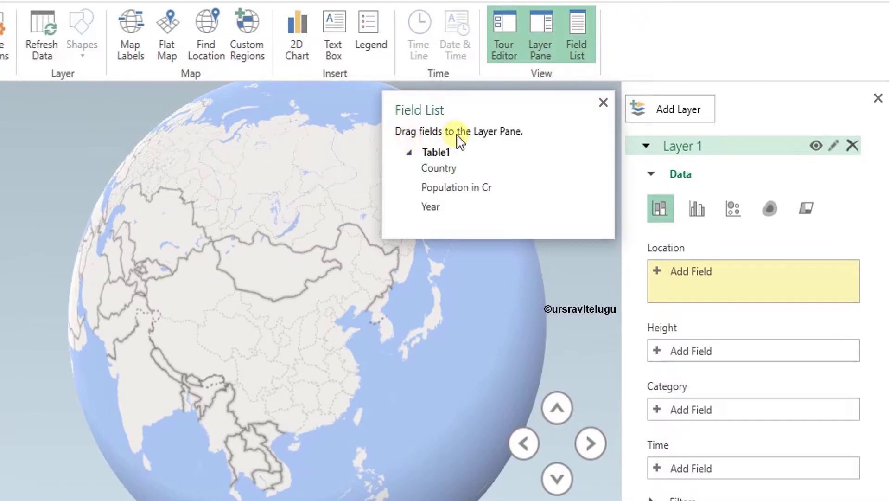
drag(447, 166, 678, 274)
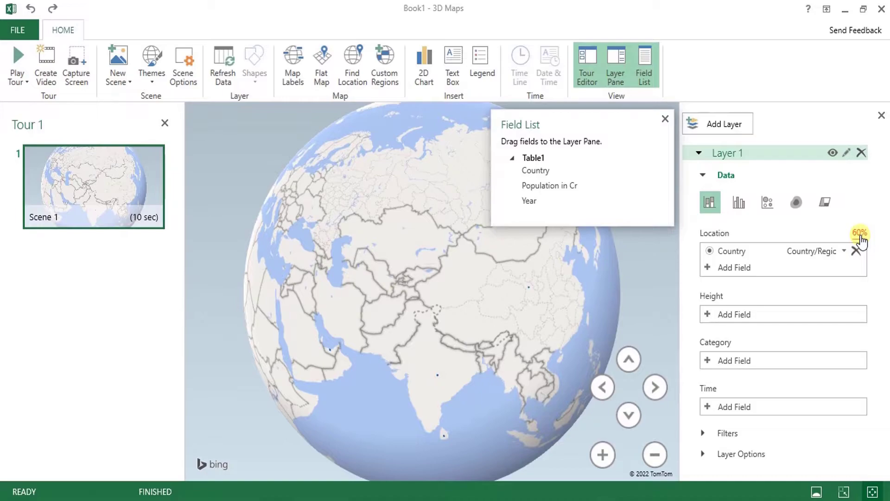
click(860, 233)
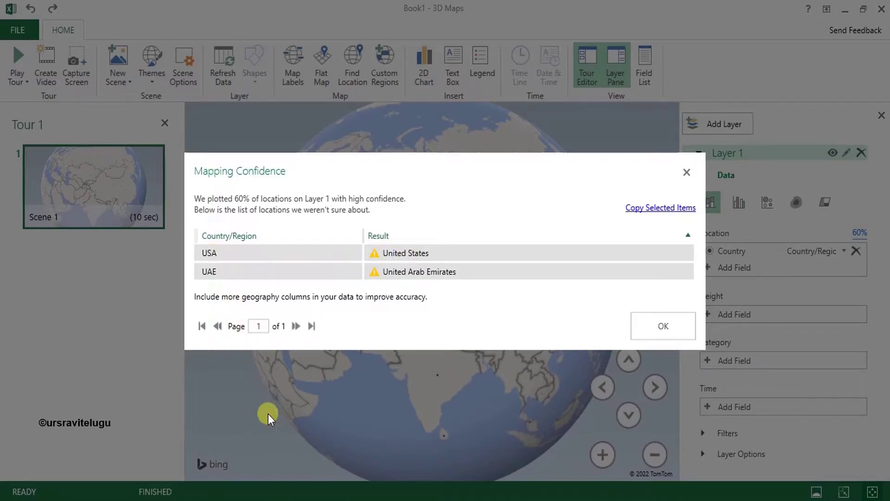
- Check the Country cells B3:B12 in the workbook, then close the confidence report in 3D Maps
mouse_move(291, 487)
click(273, 473)
drag(93, 188, 93, 317)
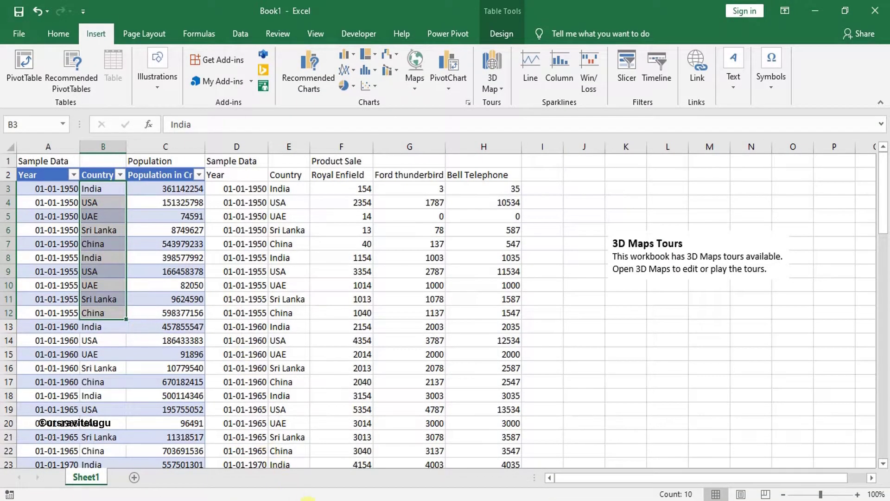
mouse_move(307, 498)
click(348, 448)
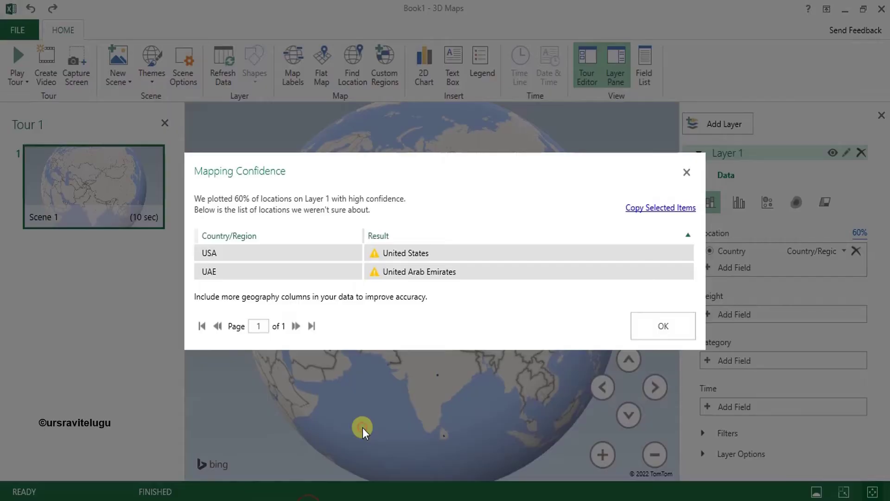
click(687, 172)
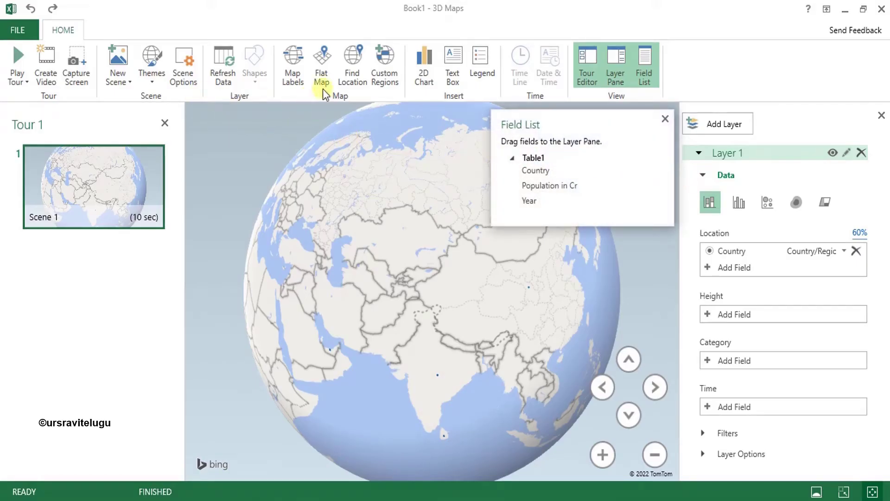
- Refresh the layer data and recheck the 60% mapping confidence report before dismissing it
click(222, 64)
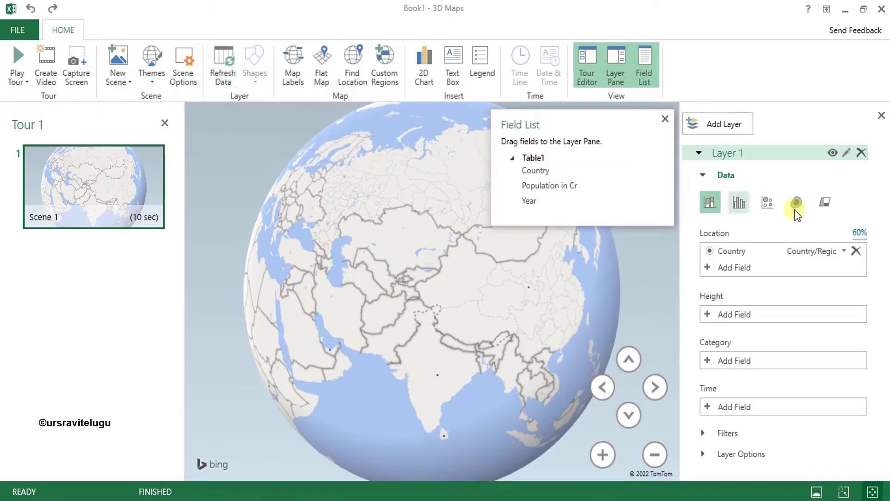
click(859, 232)
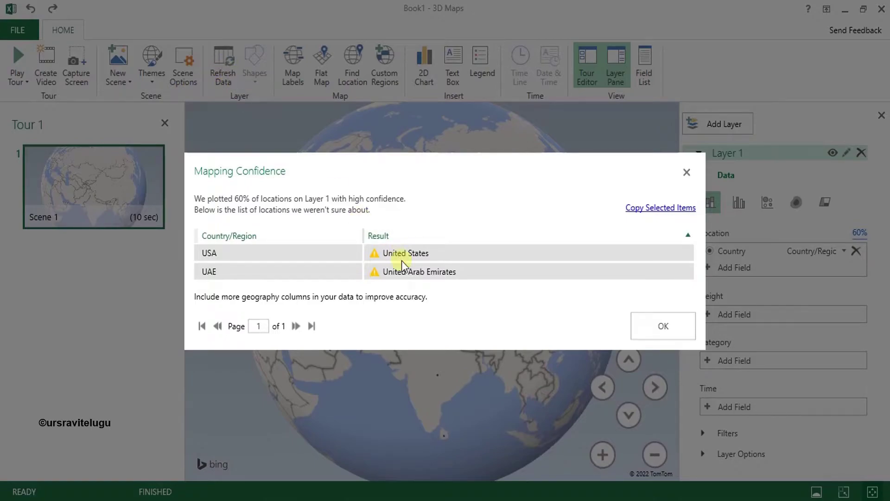
click(667, 324)
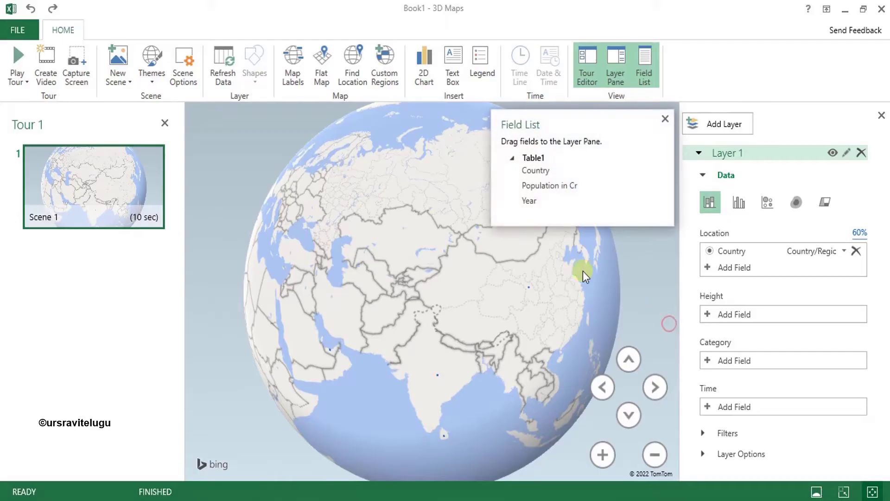
- Set Population in Cr as column height, tilt the globe lower, and use Year as the time field
drag(548, 184, 731, 316)
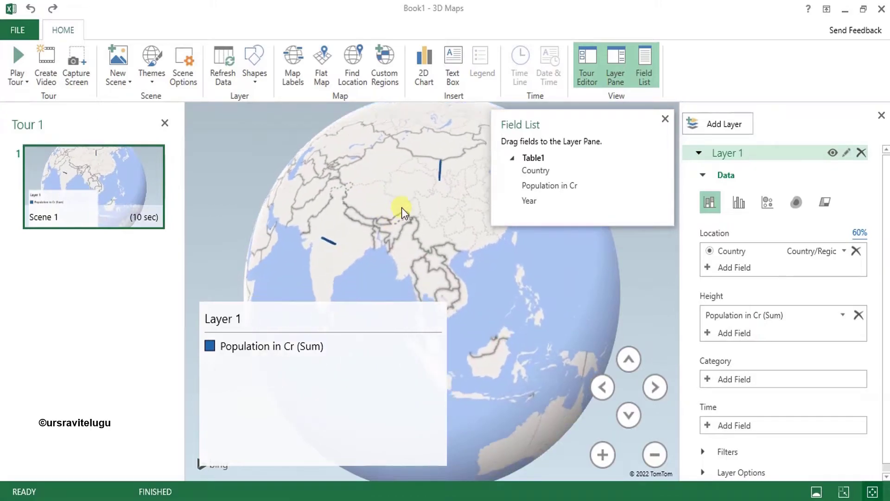
click(630, 360)
click(630, 410)
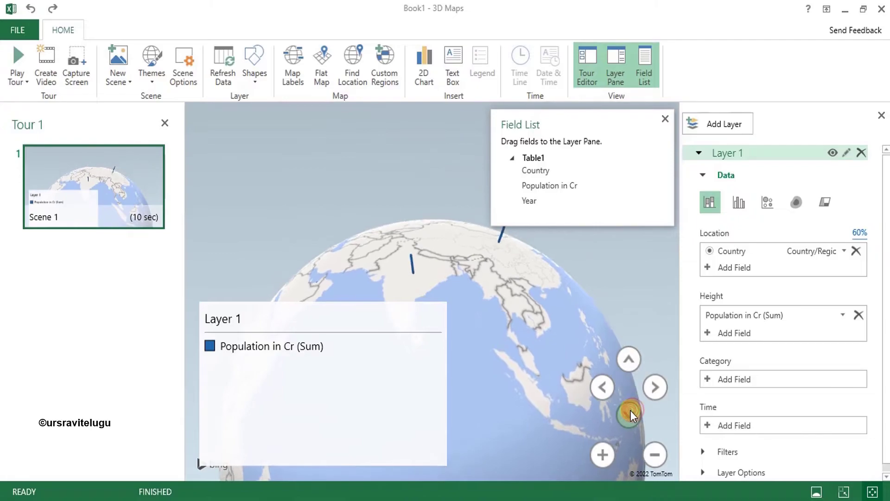
scroll(511, 303, up, 2)
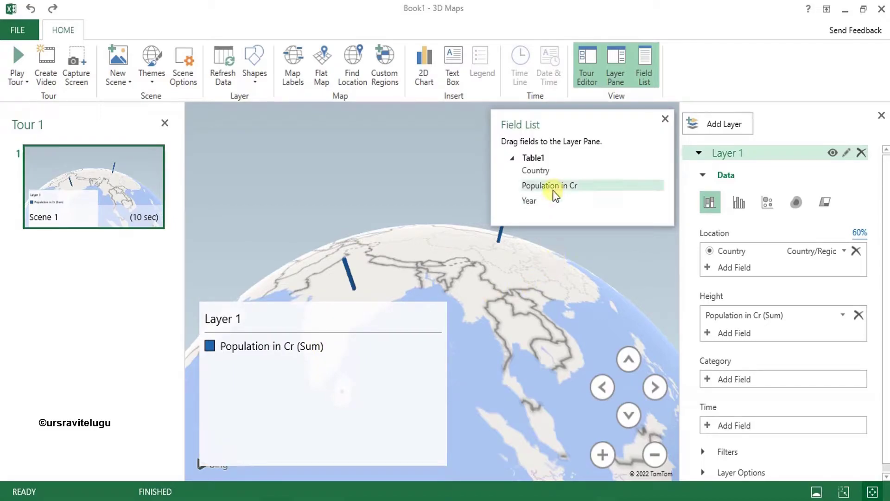
drag(543, 203, 649, 311)
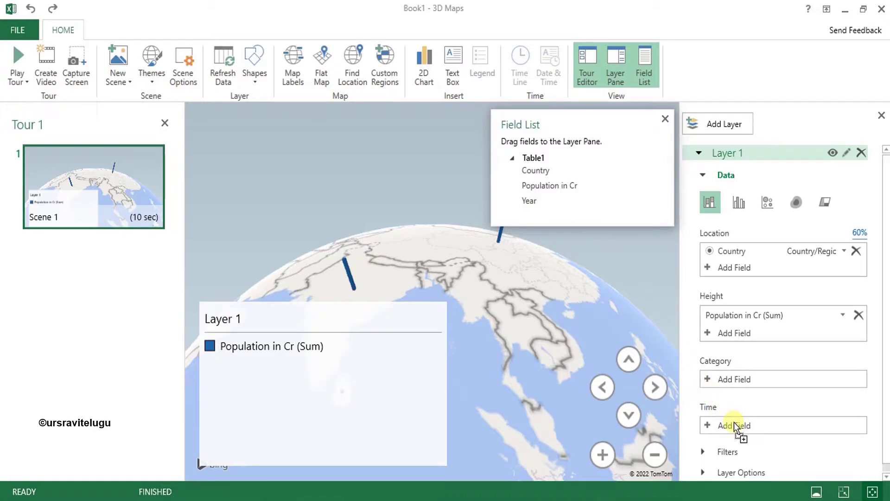
drag(734, 422, 734, 422)
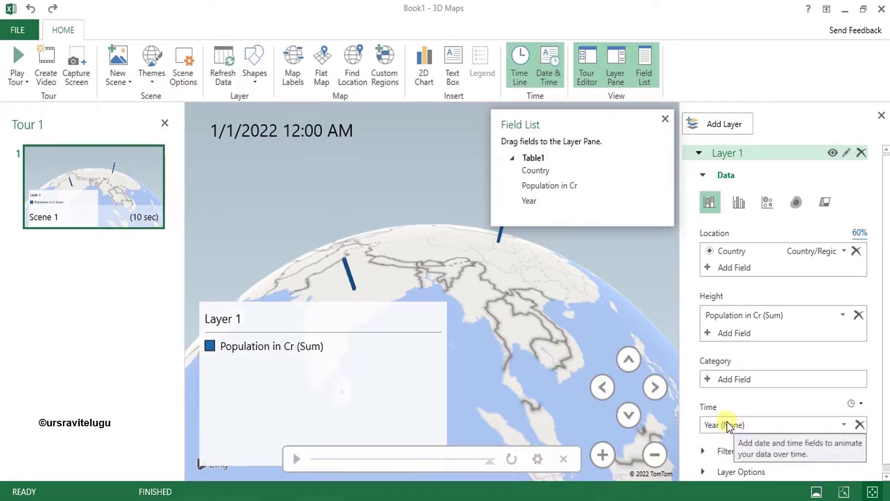
- Shrink the Layer 1 legend into a small bottom-left box and play the population timeline
click(221, 133)
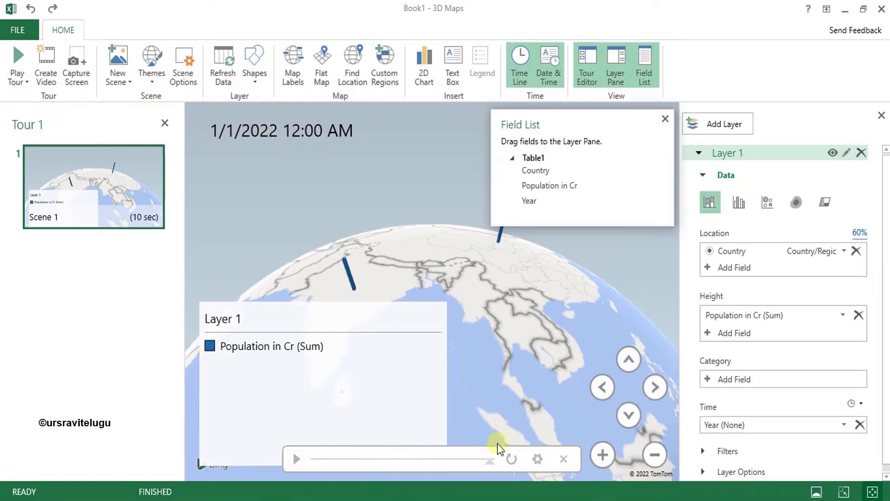
drag(368, 313, 360, 236)
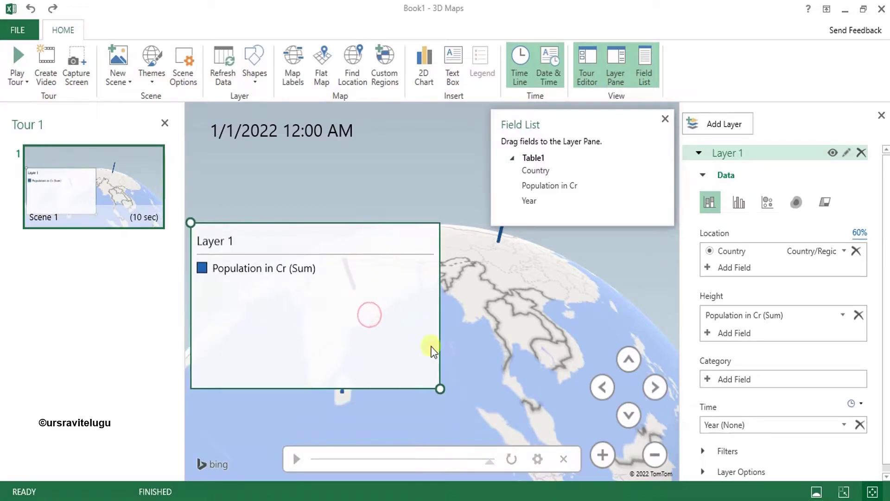
drag(441, 385, 331, 275)
drag(274, 235, 274, 384)
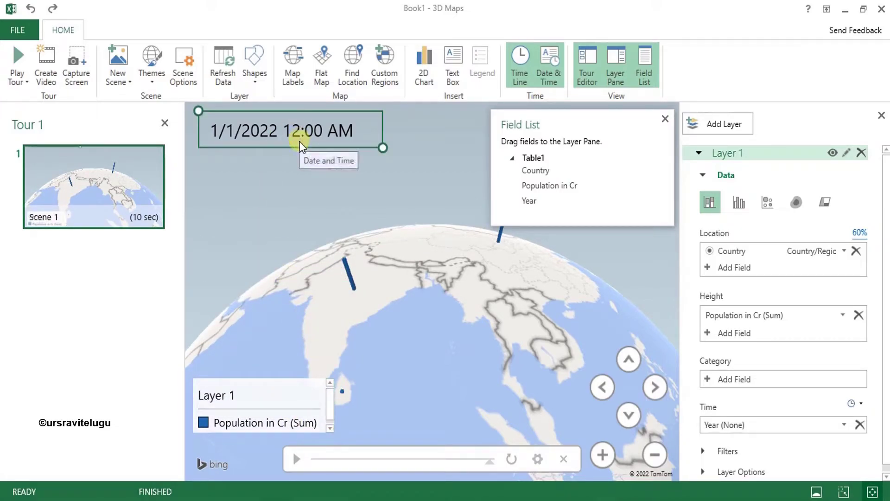
click(299, 462)
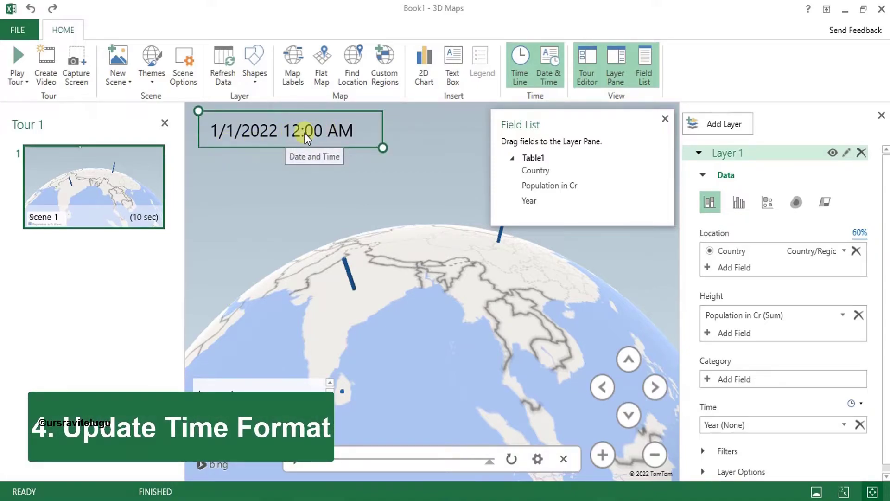
- Change the time label's format to the year-only 2010 style
double_click(241, 132)
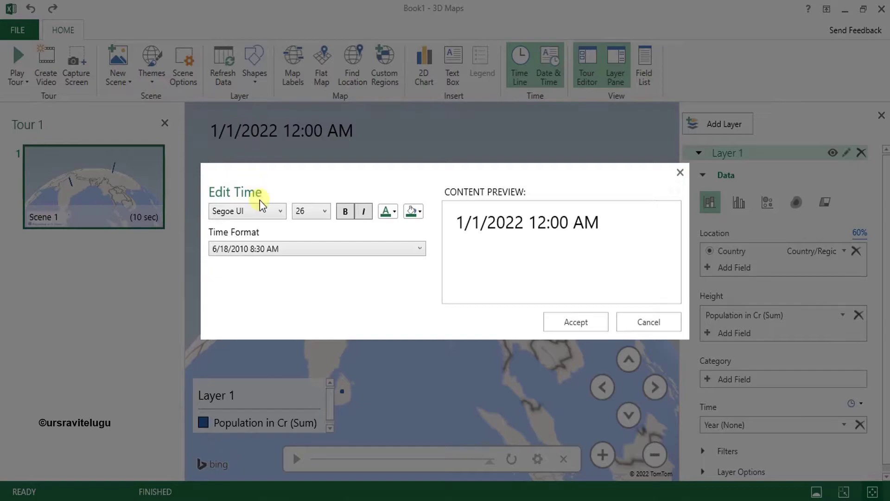
click(290, 250)
scroll(278, 390, down, 2)
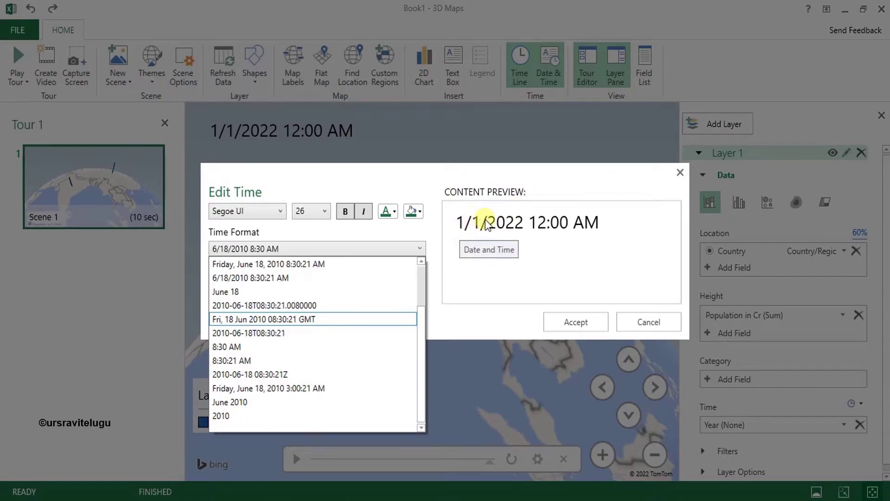
click(252, 415)
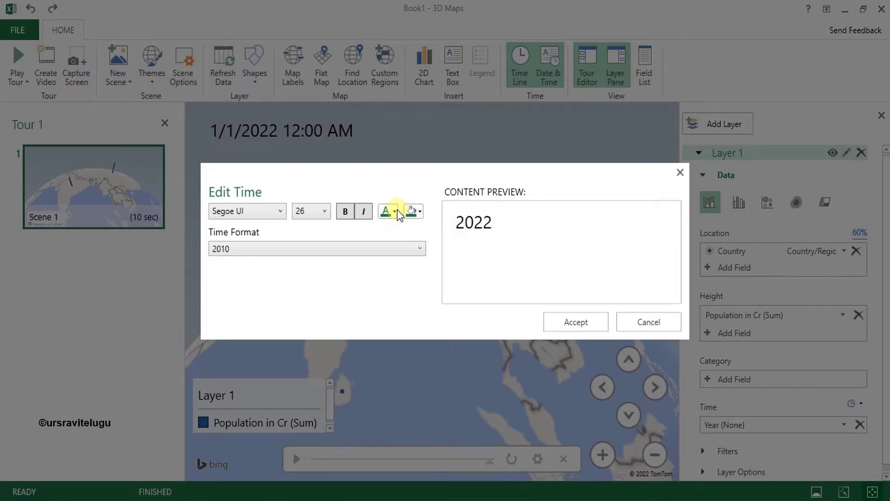
- Give the year label red text on an orange fill and shrink its box to fit
click(392, 214)
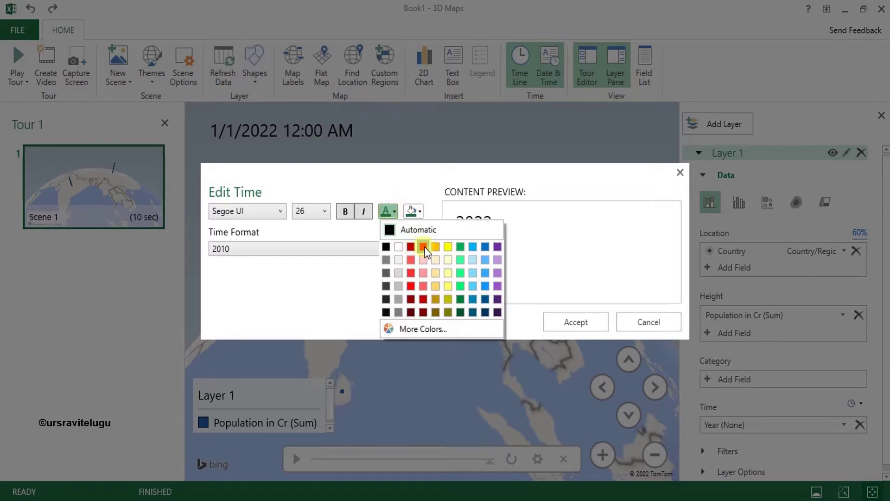
click(422, 249)
click(417, 213)
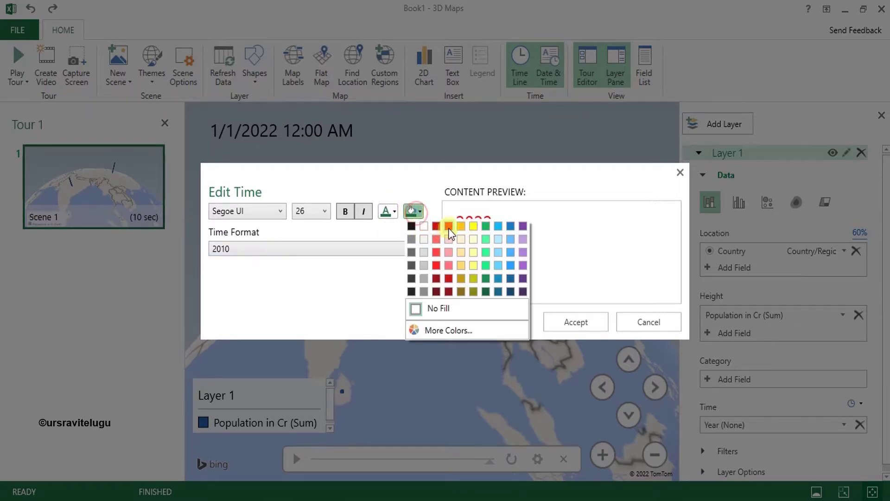
click(461, 226)
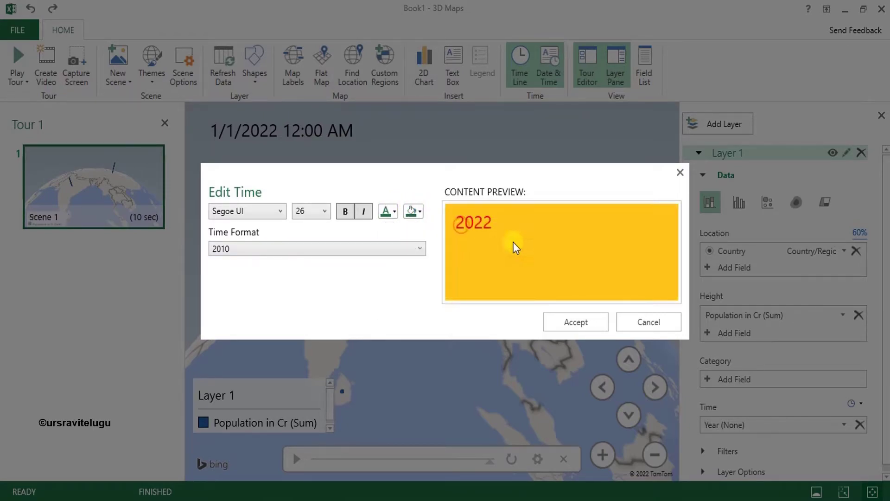
click(576, 322)
click(365, 134)
drag(383, 149, 260, 149)
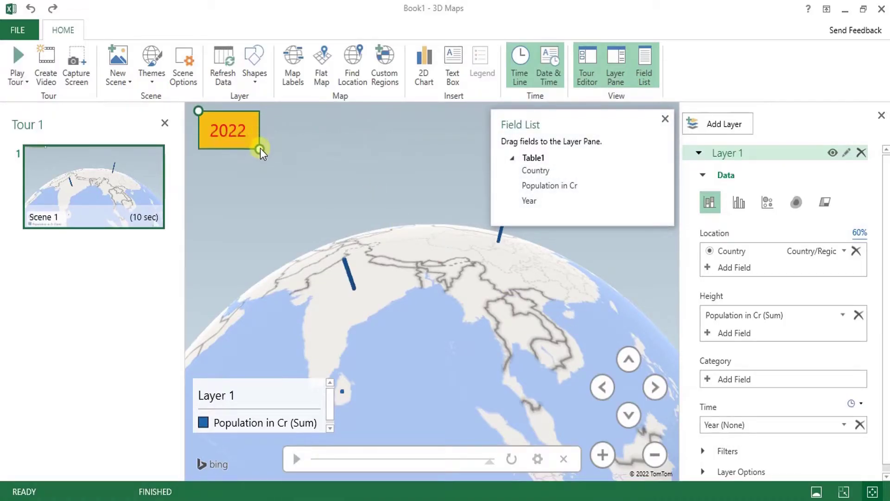
- Play the timeline with the 2022 label, then close the Scene Options and Field List panes
click(297, 460)
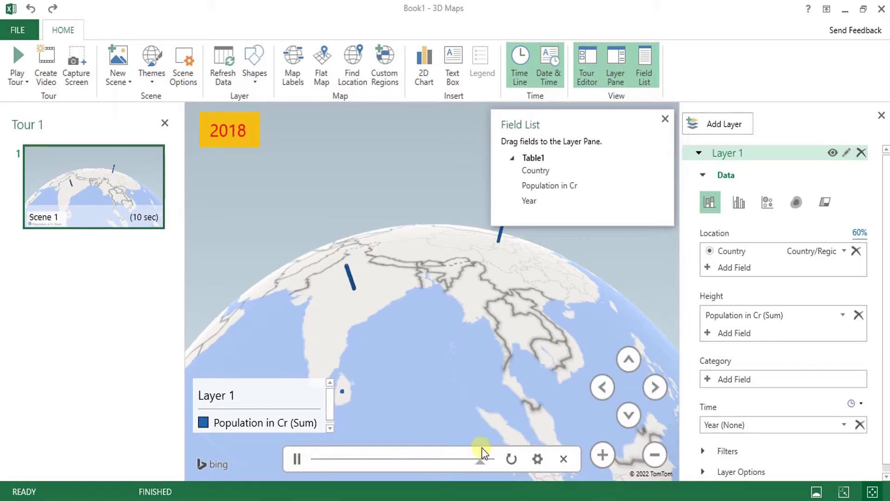
click(537, 461)
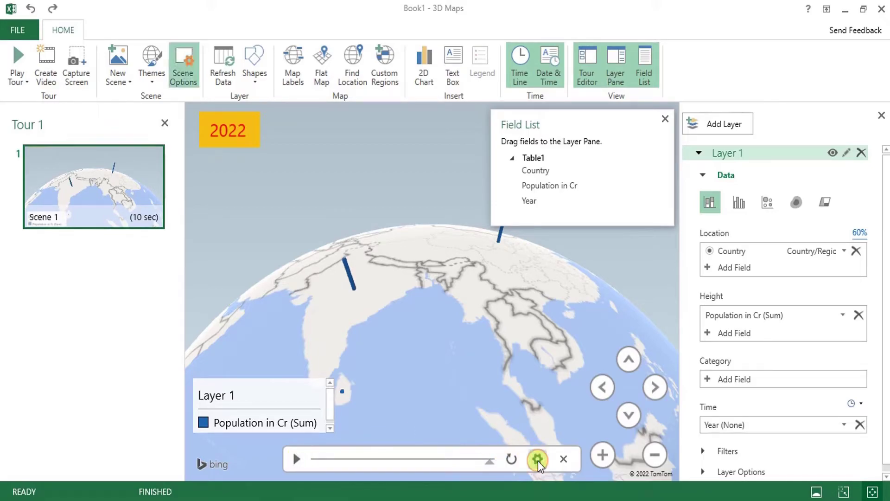
click(249, 181)
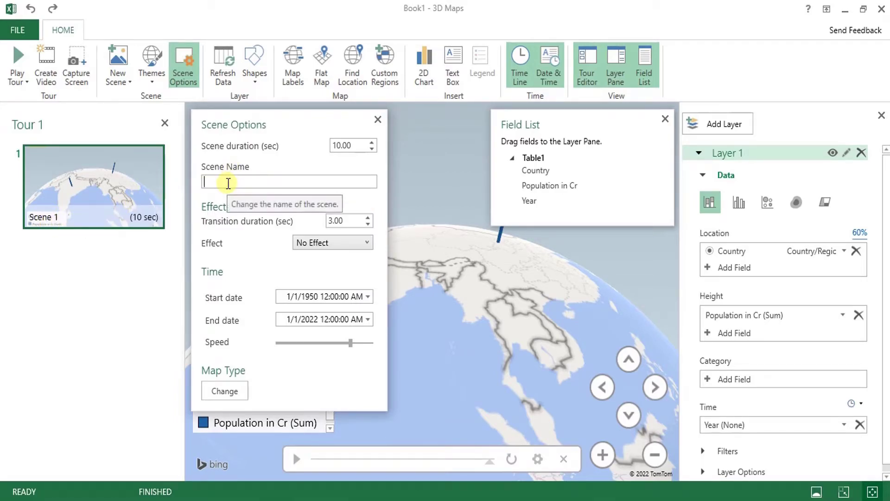
click(378, 119)
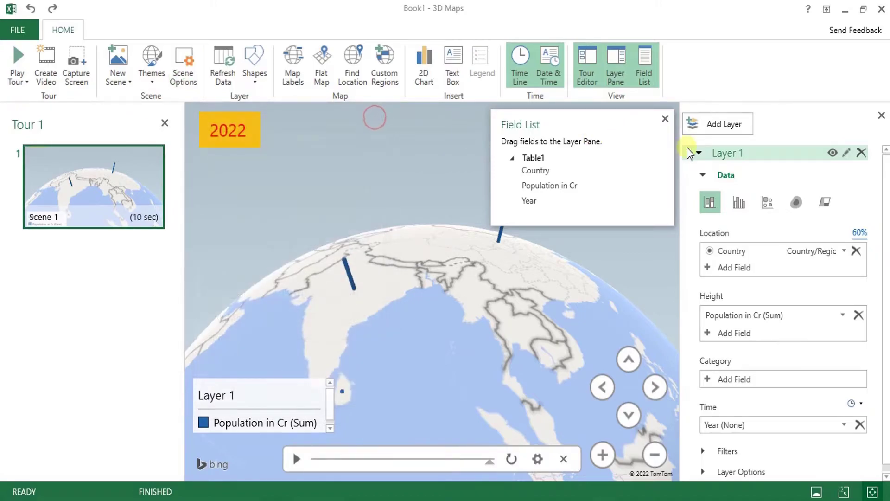
click(665, 119)
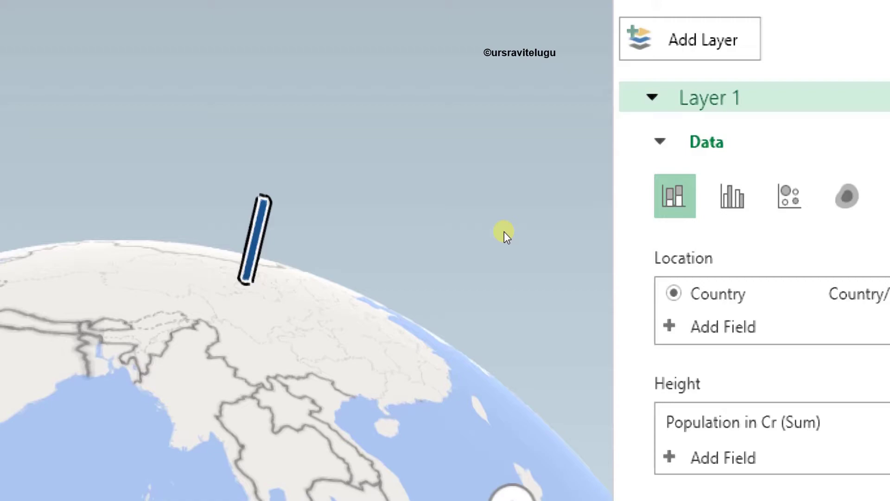
- Try Layer 1 as Clustered Column, Stacked Column, Bubble and Heat Map views
click(737, 202)
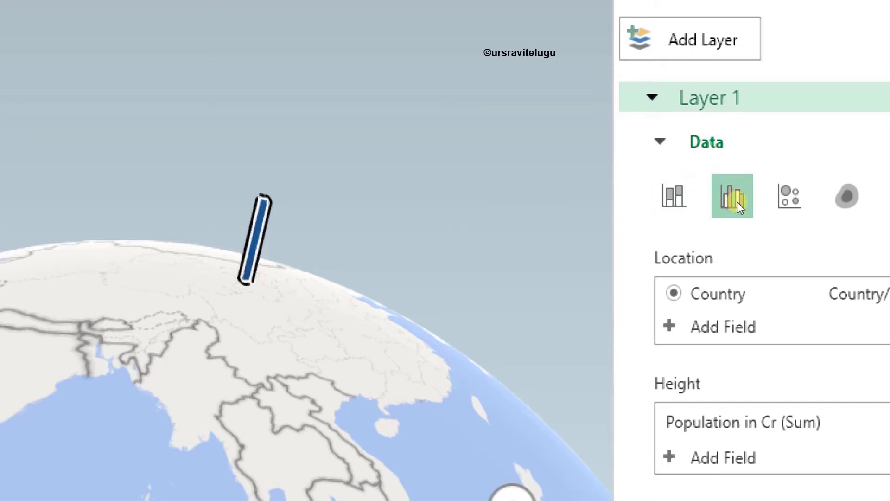
click(707, 199)
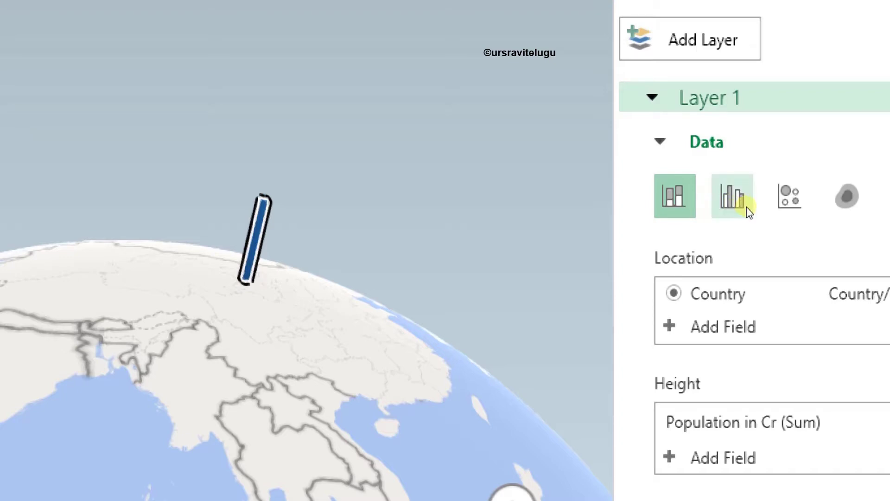
click(771, 204)
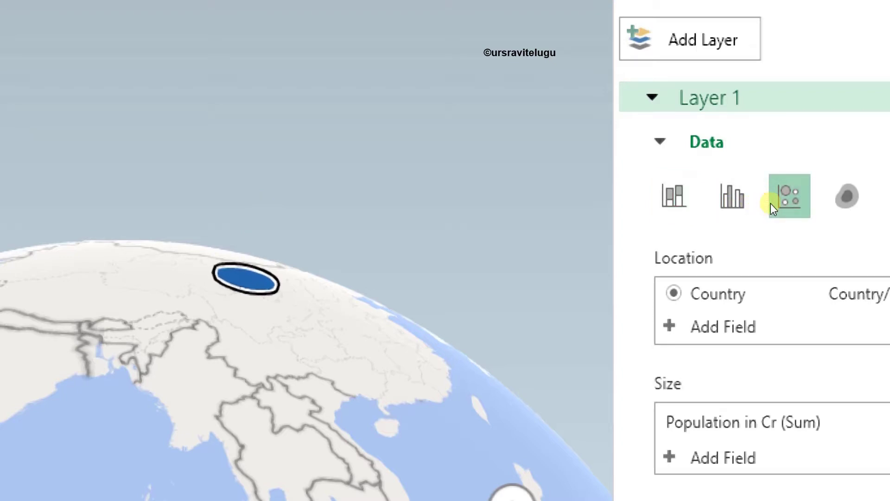
key(Right)
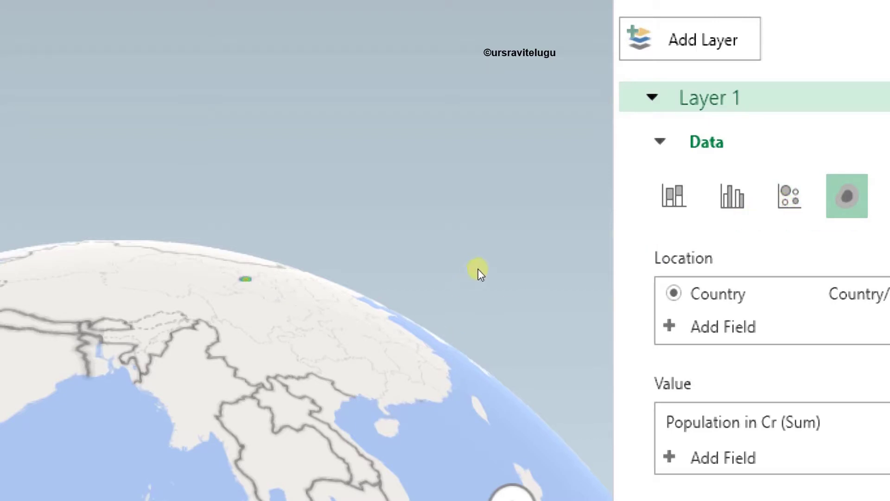
double_click(505, 252)
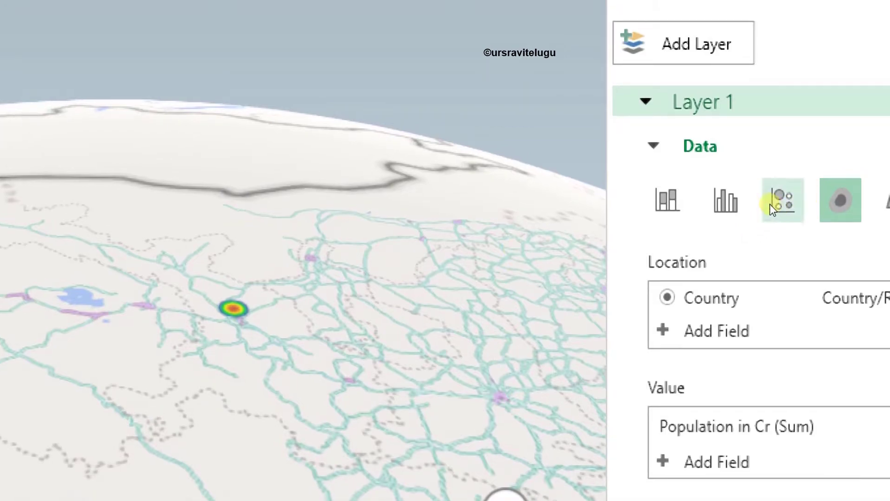
- Settle Layer 1 on Clustered Column and zoom out to show all of Asia
click(769, 204)
click(736, 201)
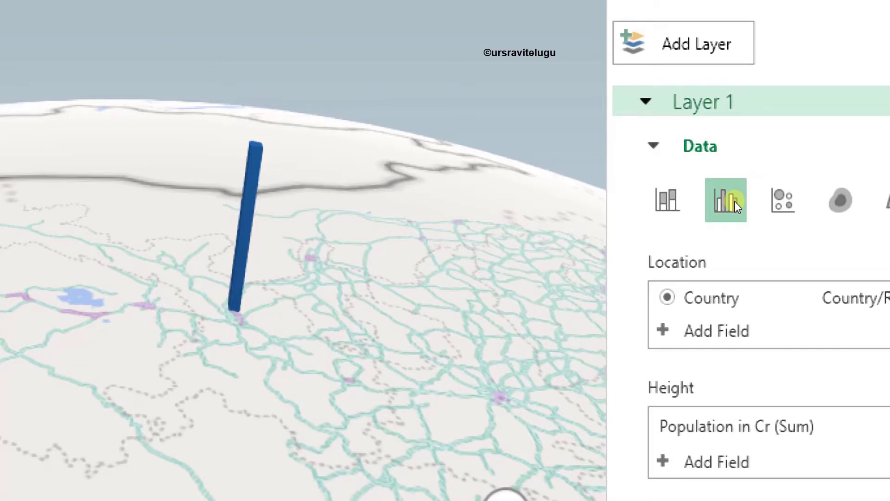
click(712, 208)
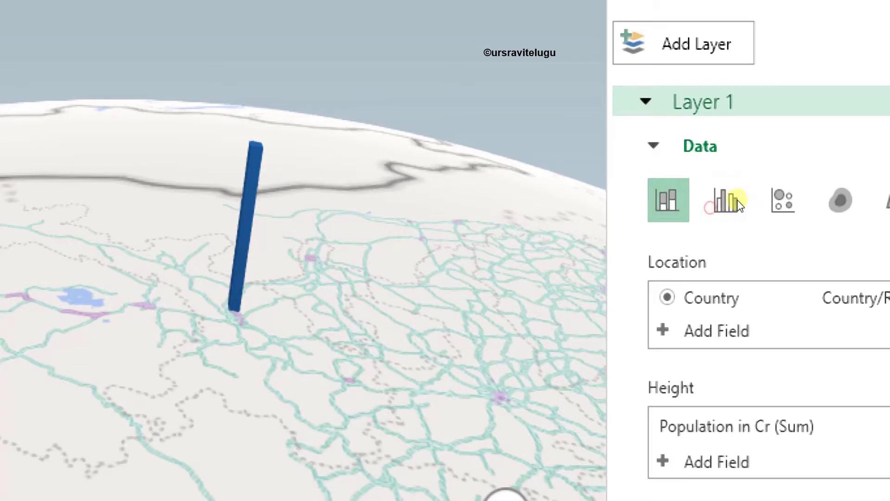
click(709, 203)
click(735, 203)
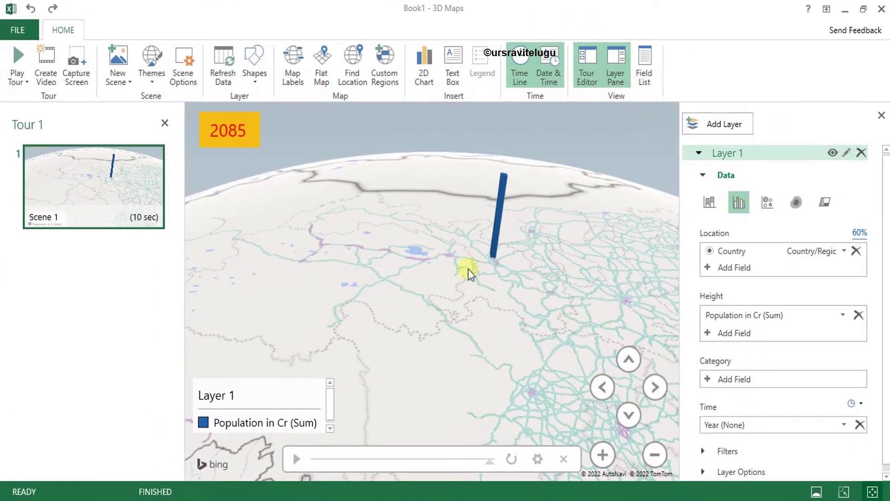
drag(469, 274, 436, 309)
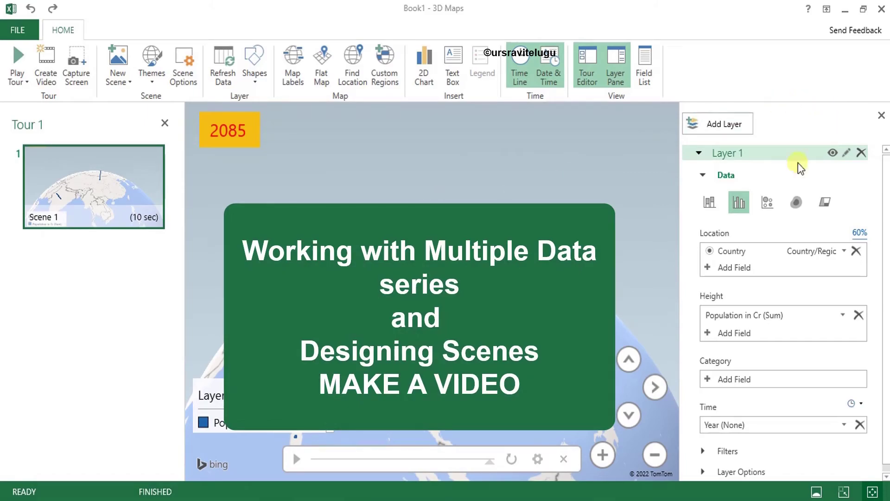
- Close 3D Maps and convert the product-sale range D2:H82 into a table with headers
click(880, 9)
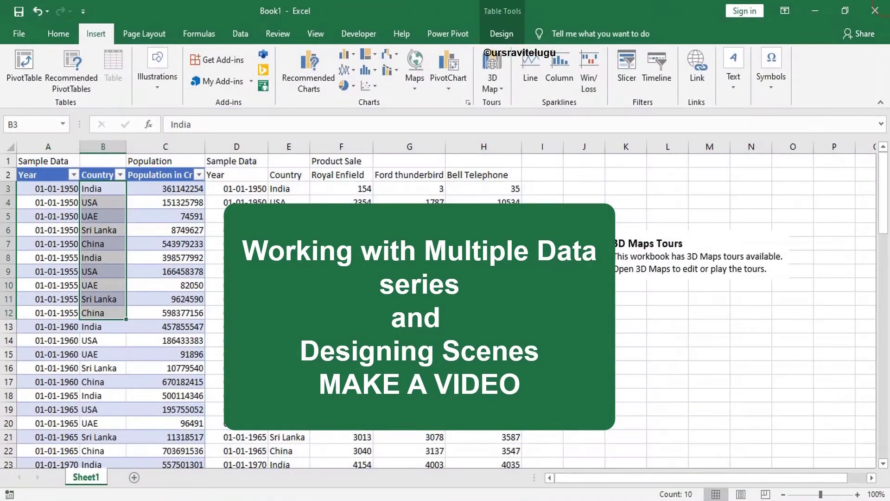
drag(218, 175, 488, 179)
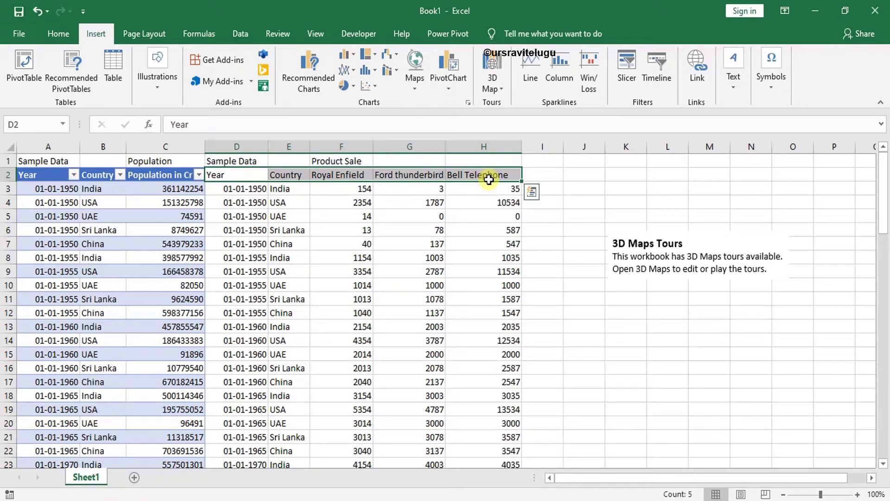
key(ctrl+shift+Down)
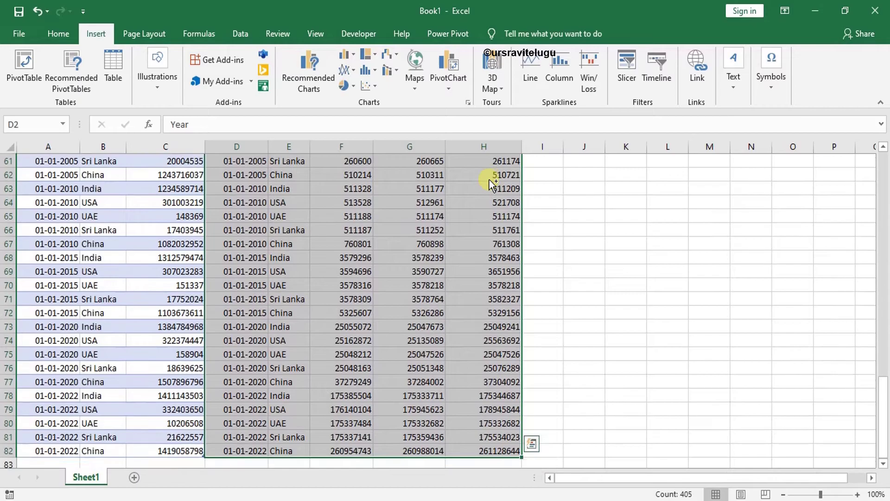
scroll(427, 253, up, 20)
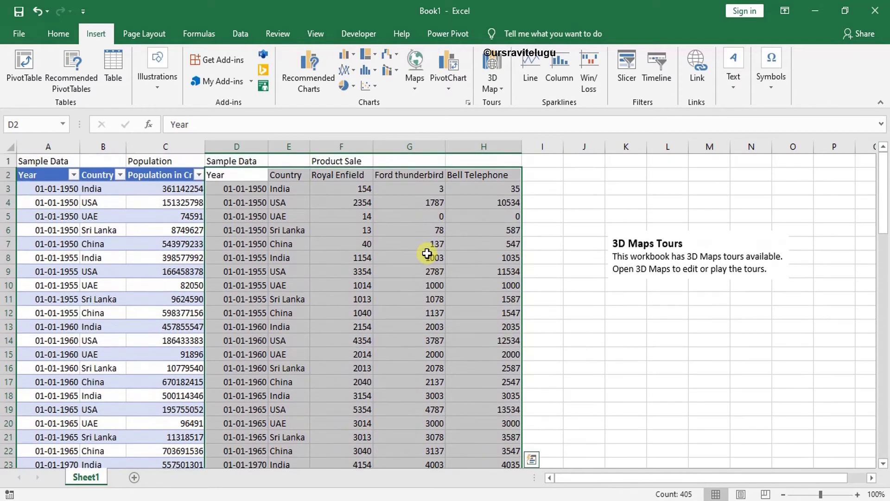
key(ctrl+t)
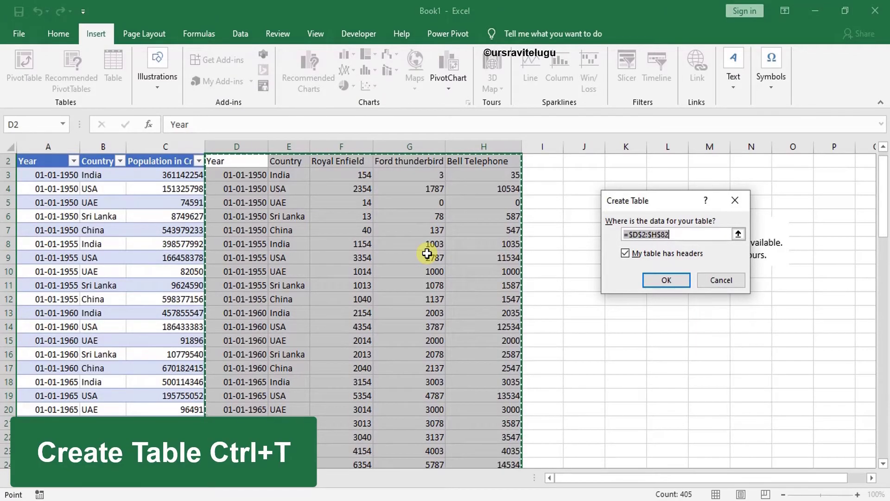
click(667, 280)
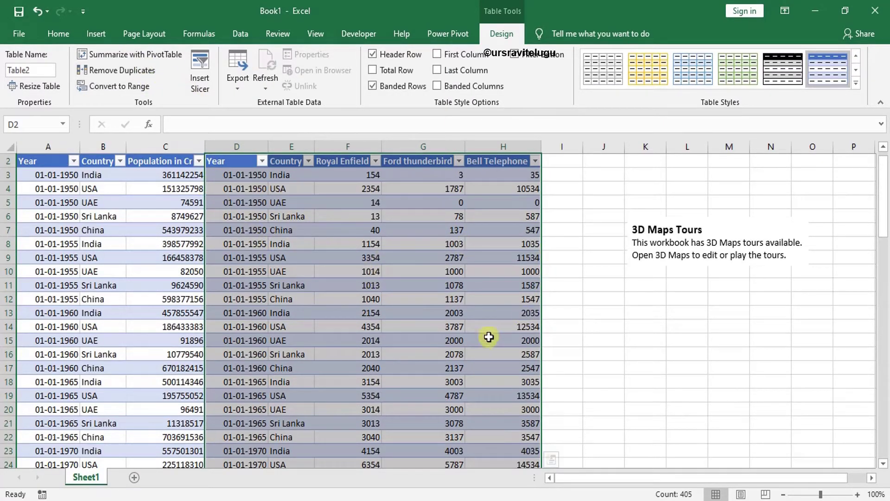
- Relaunch 3D Maps from Insert, delete Tour 1, and start a new tour
click(96, 32)
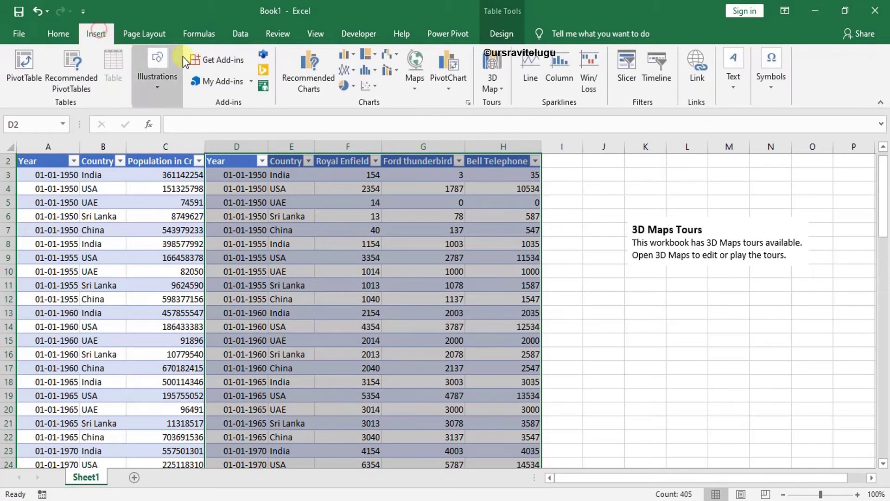
click(493, 60)
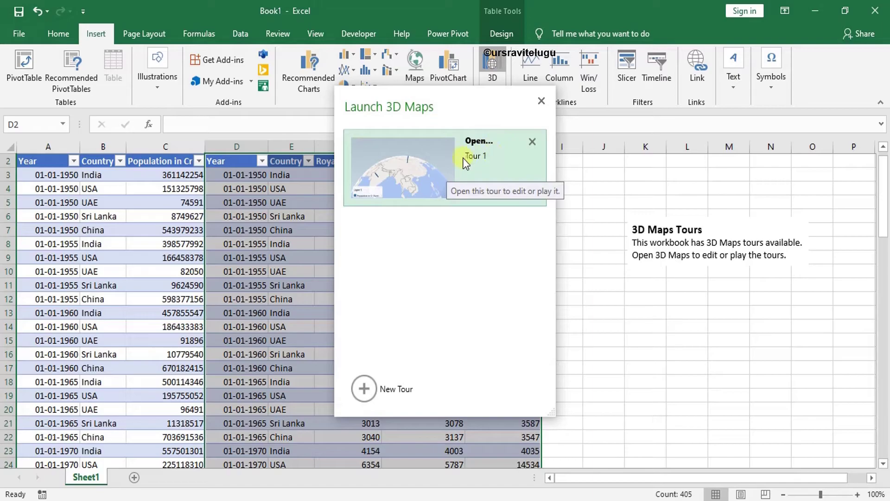
click(531, 142)
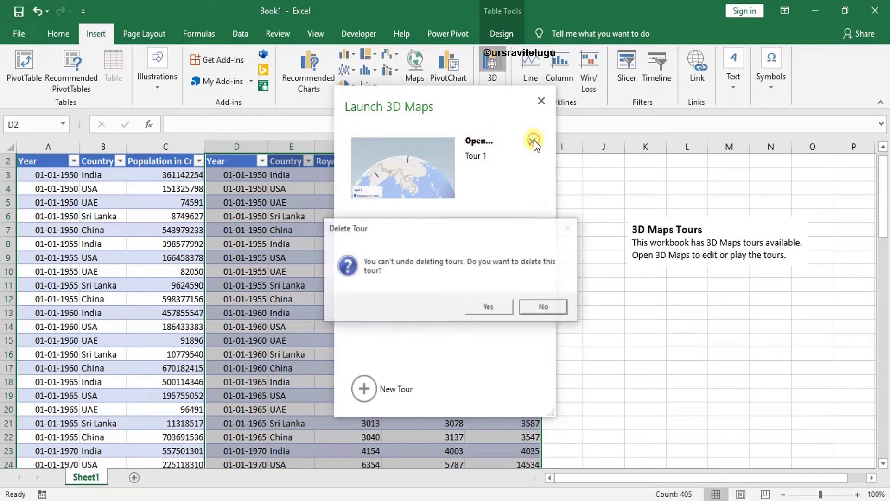
click(489, 307)
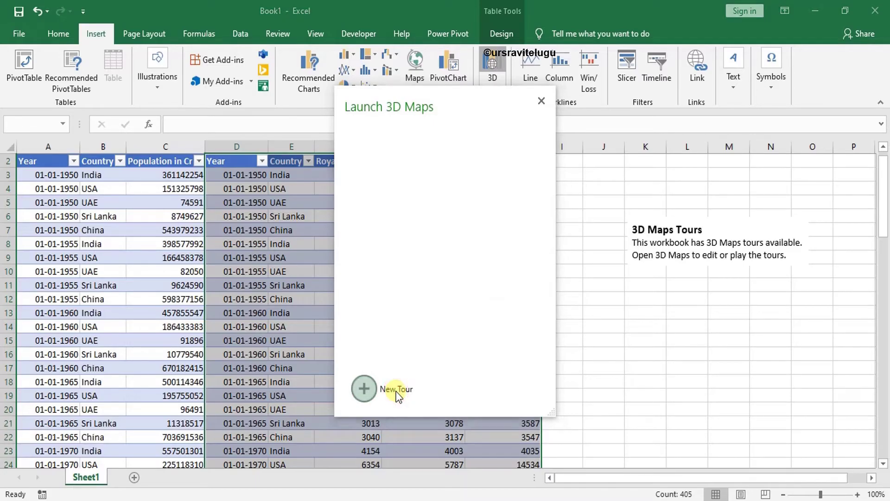
click(396, 390)
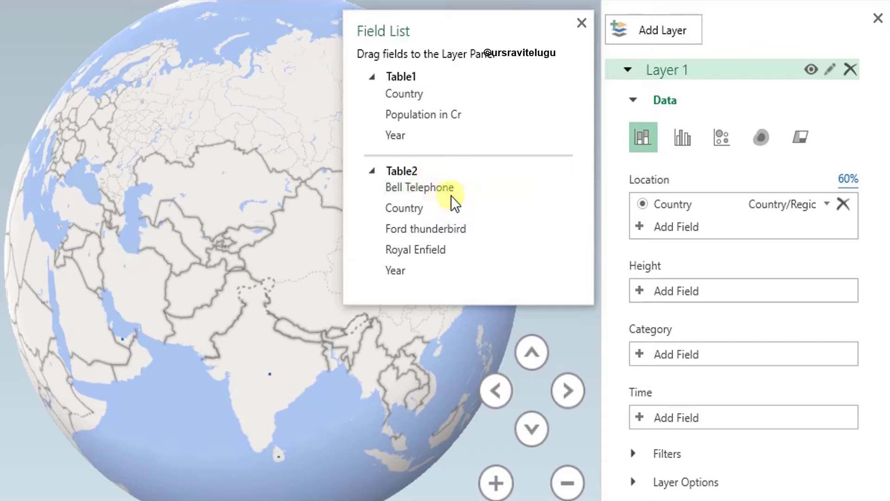
- Map Table2's Country as location, Royal Enfield, Ford thunderbird and Bell Telephone as heights, and Year as time
drag(410, 210, 657, 204)
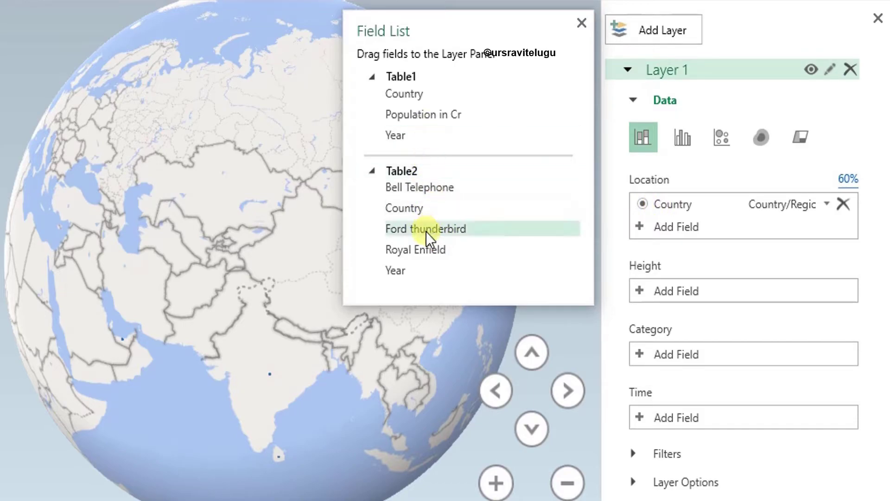
drag(426, 249, 676, 292)
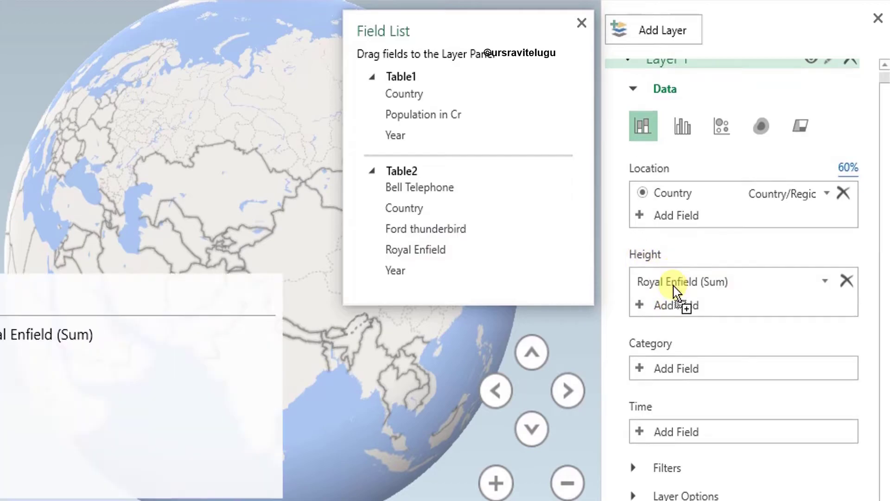
drag(446, 233, 700, 306)
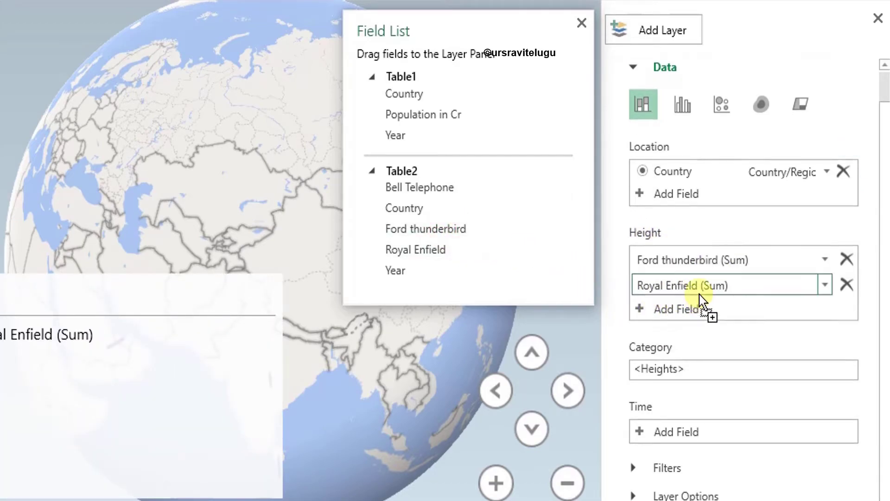
drag(424, 192, 677, 271)
drag(409, 270, 689, 437)
- Close the field list, then tilt and pan the map to centre the stacked column
click(583, 22)
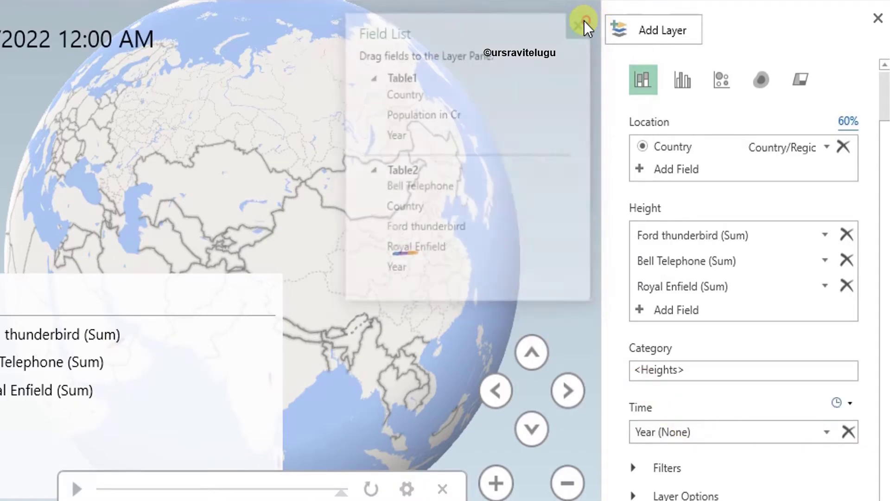
scroll(422, 268, up, 5)
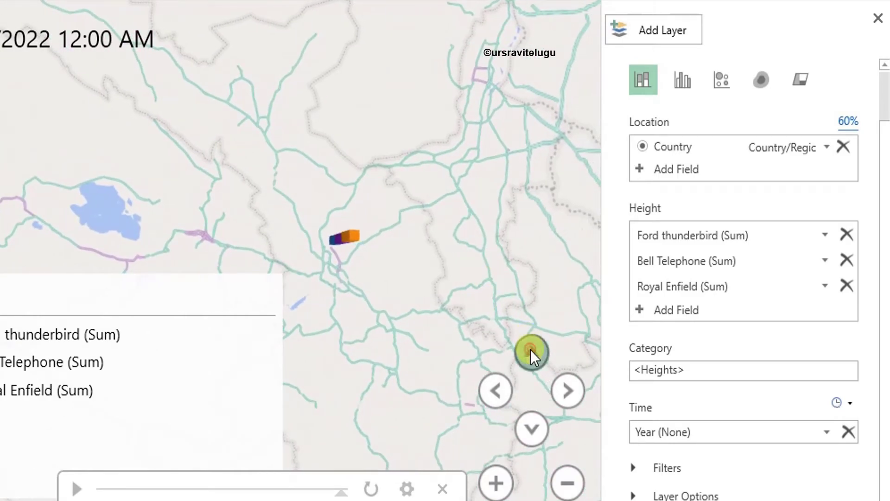
click(532, 427)
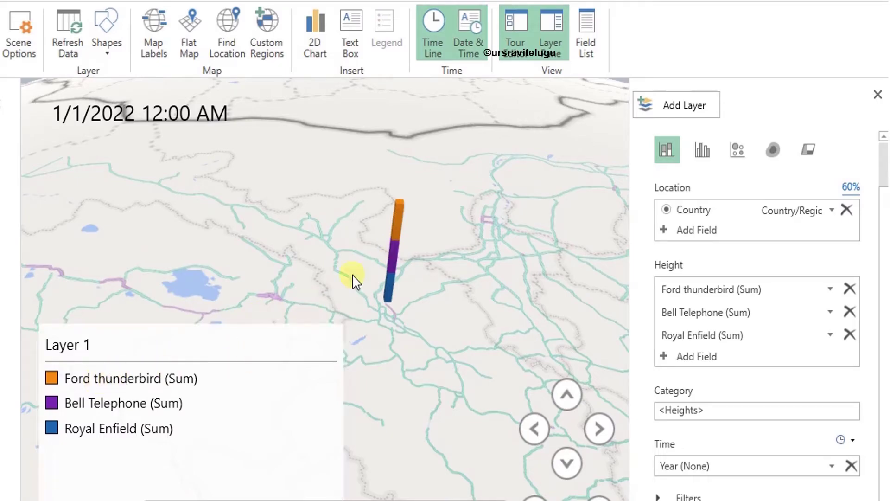
drag(435, 264, 444, 234)
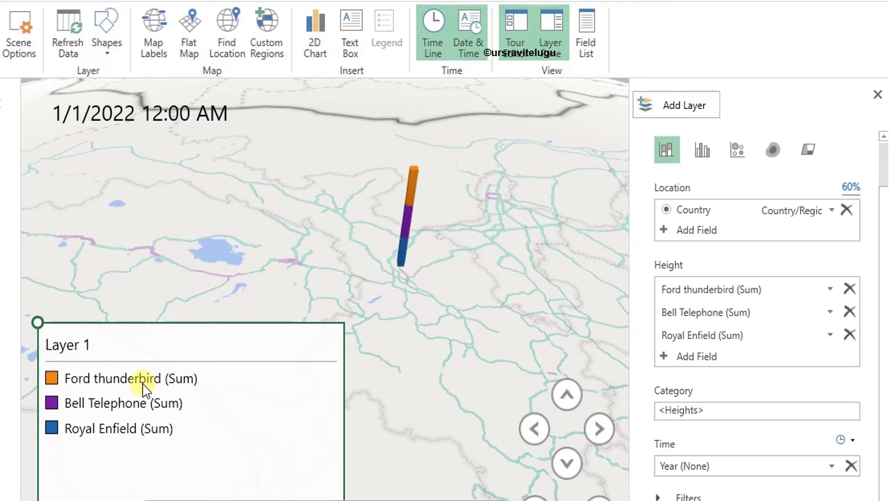
- Switch the layer to clustered columns and pan the map toward the column
click(702, 149)
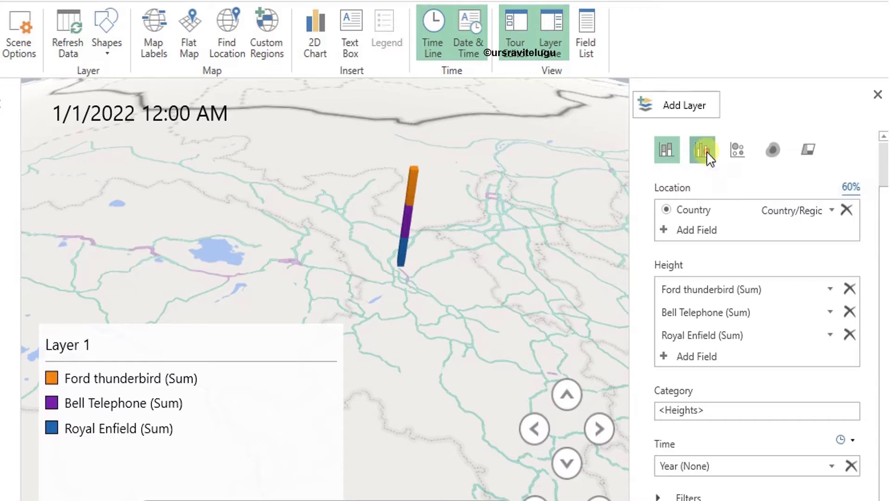
scroll(461, 239, up, 2)
scroll(459, 239, down, 3)
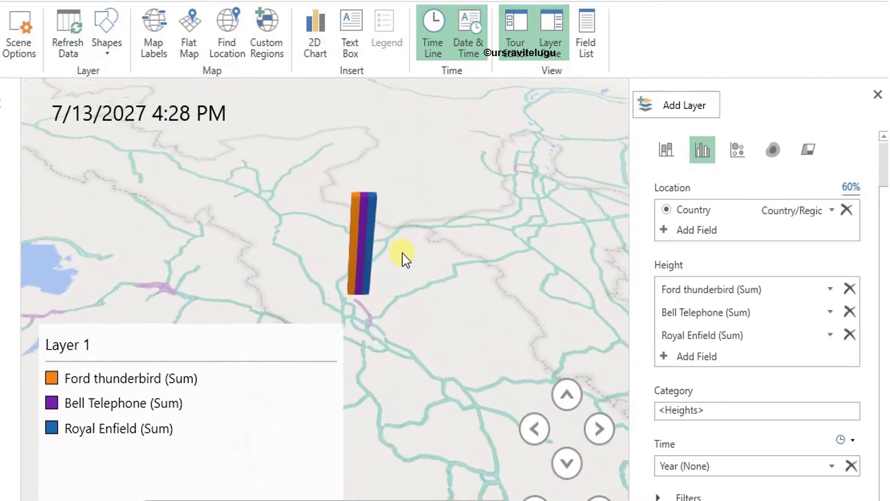
drag(333, 227, 354, 240)
scroll(355, 241, down, 3)
scroll(412, 214, down, 2)
- Rotate and tilt the globe onto India and Sri Lanka, zooming in on the column
drag(411, 214, 417, 193)
drag(385, 232, 302, 254)
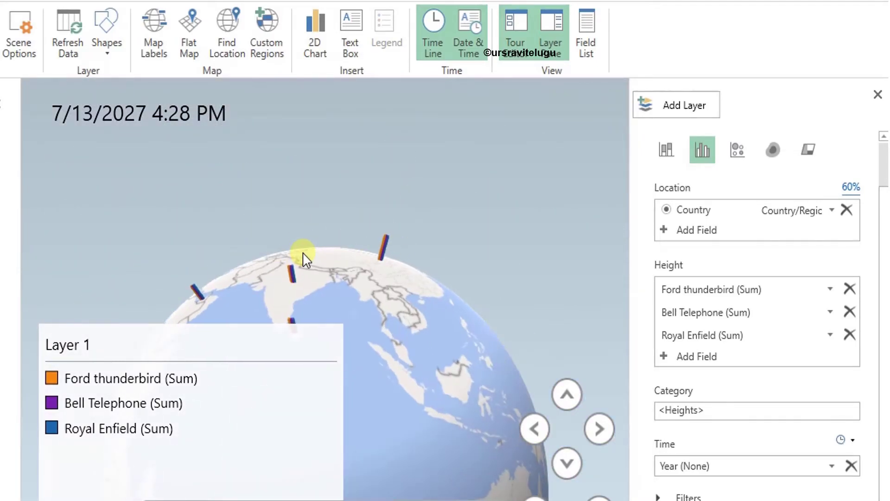
scroll(312, 232, up, 3)
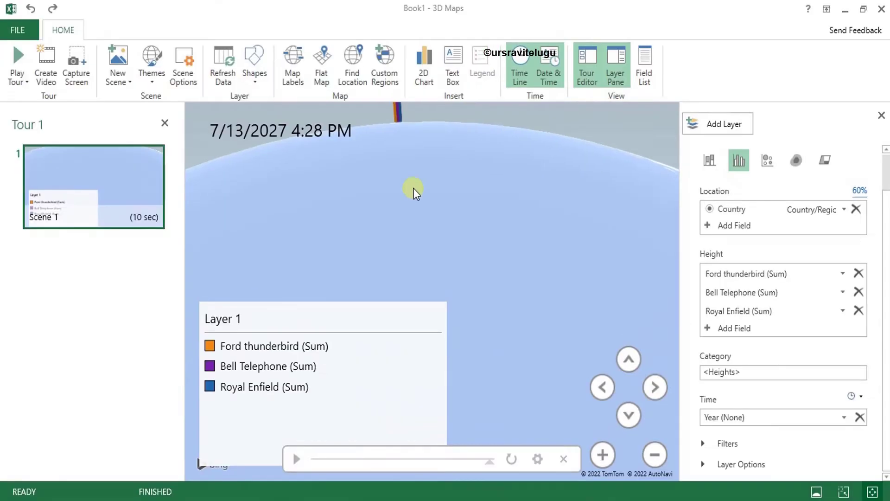
drag(435, 220, 535, 385)
drag(511, 201, 527, 335)
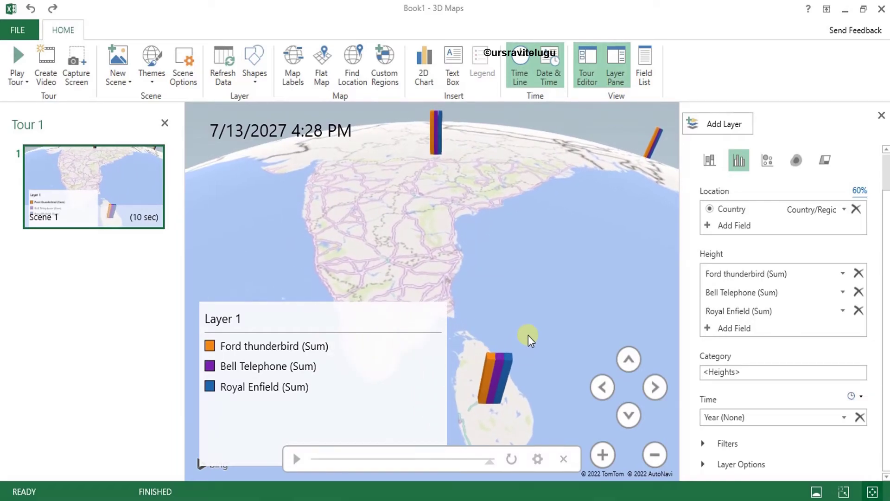
scroll(473, 175, up, 5)
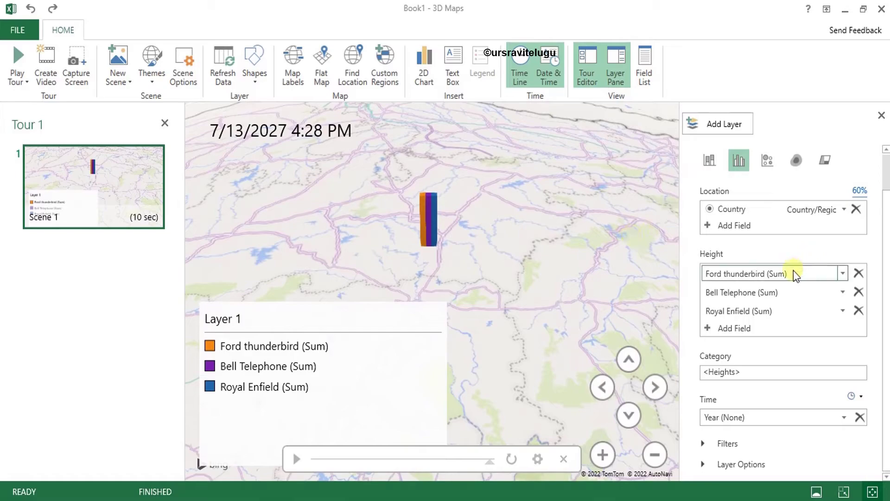
- Set the time box to the year-only '2010' format and shrink it to fit 2027
click(283, 121)
double_click(287, 135)
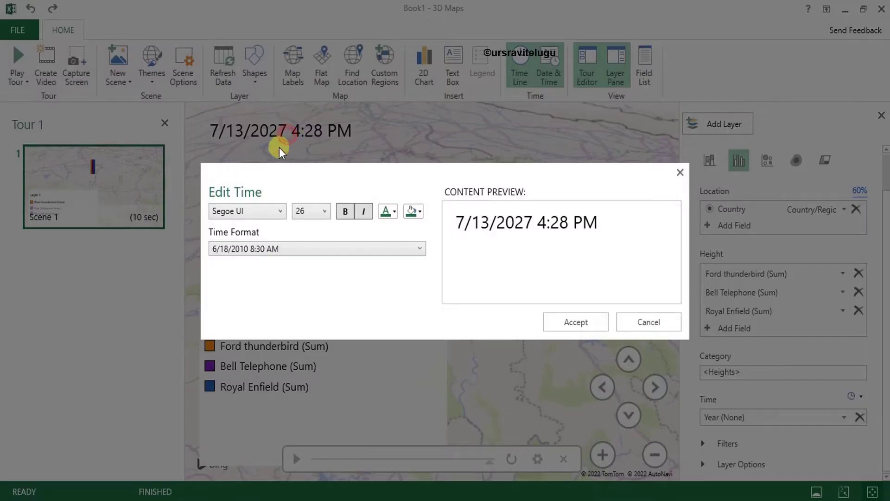
click(290, 251)
scroll(255, 408, down, 2)
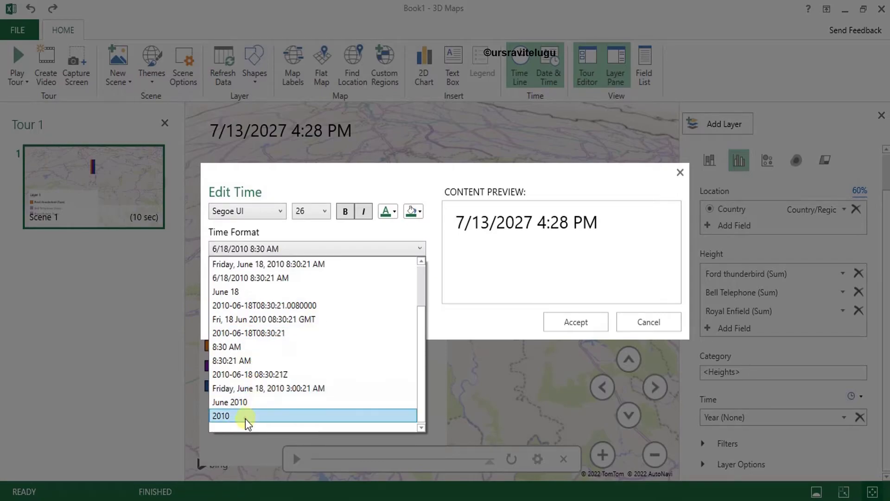
click(246, 418)
click(578, 324)
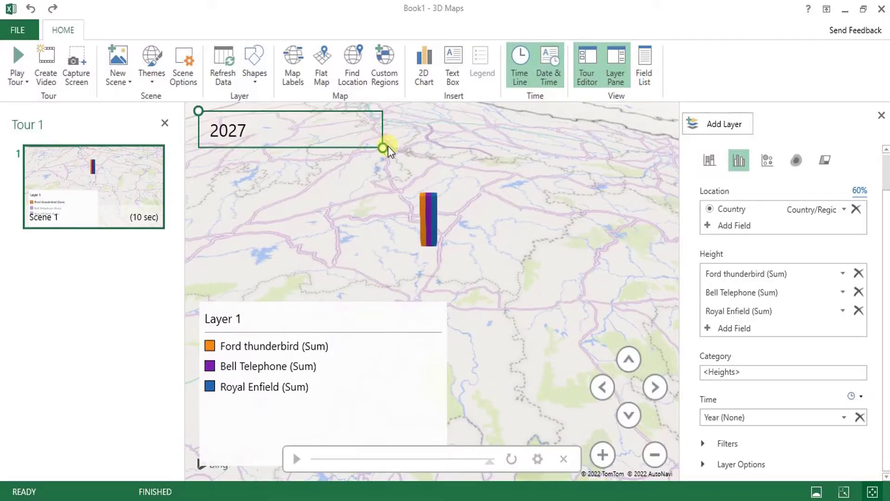
drag(383, 147, 268, 149)
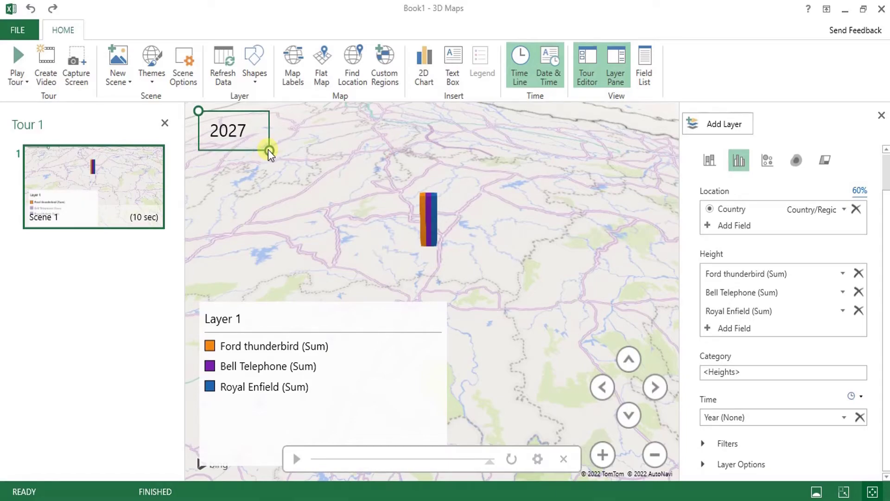
click(281, 232)
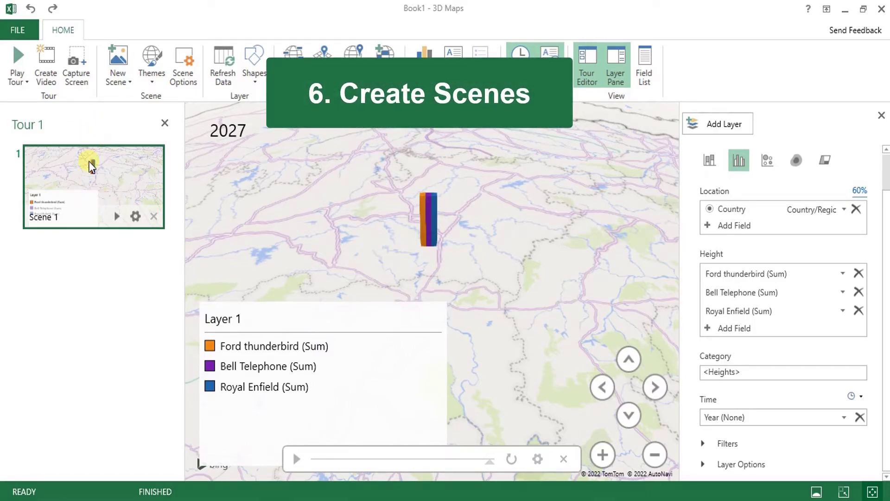
- Zoom out toward Asia, resize the Layer 1 legend and move it to the bottom-left
scroll(527, 243, down, 10)
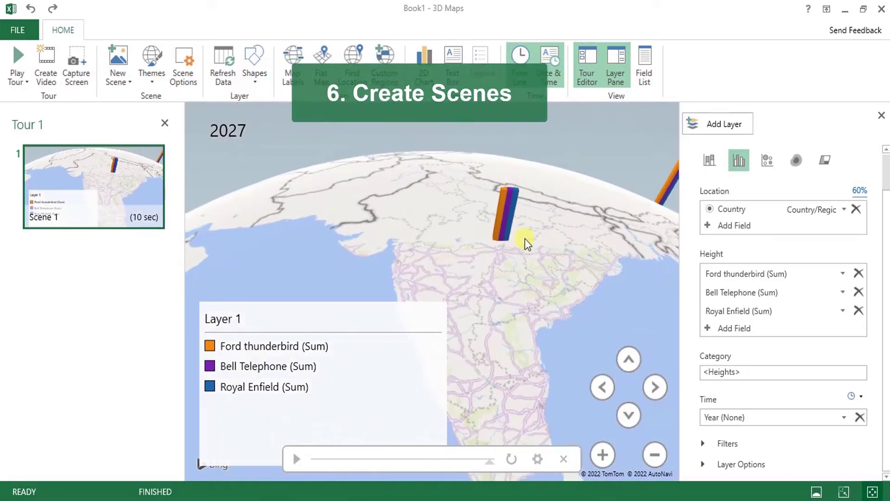
scroll(464, 179, down, 2)
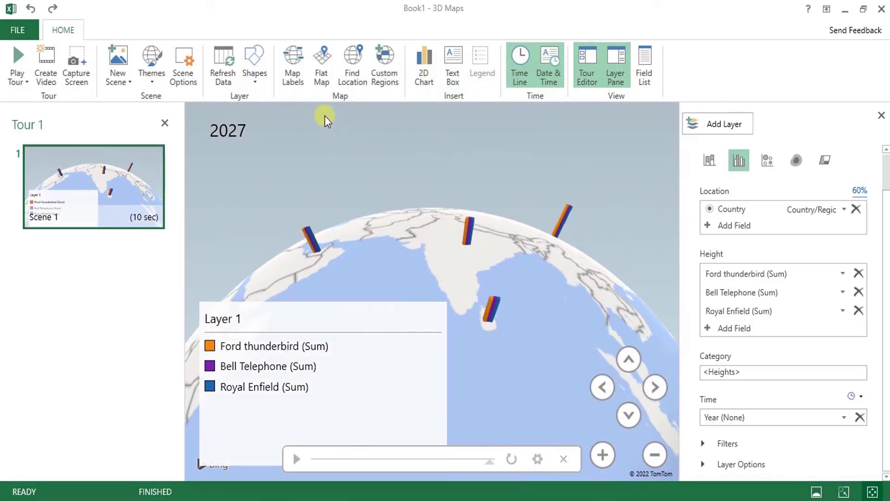
drag(383, 189, 413, 273)
click(410, 305)
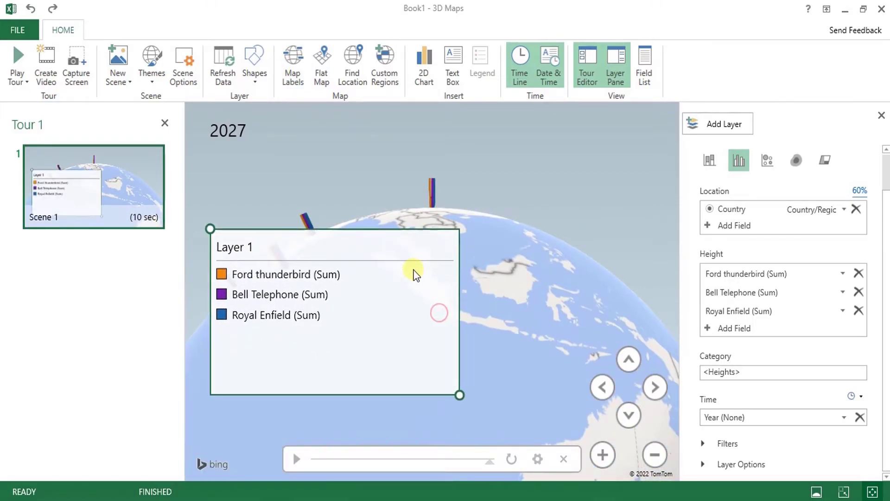
drag(460, 393, 359, 338)
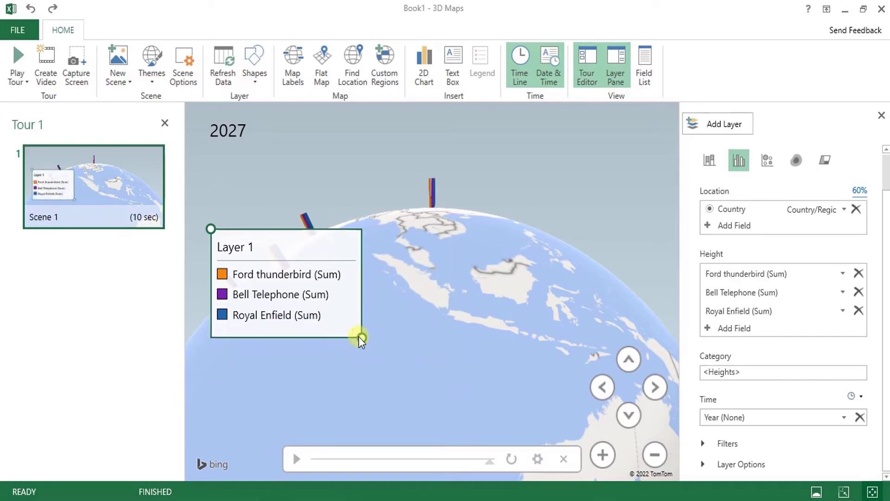
click(288, 245)
drag(288, 244, 264, 387)
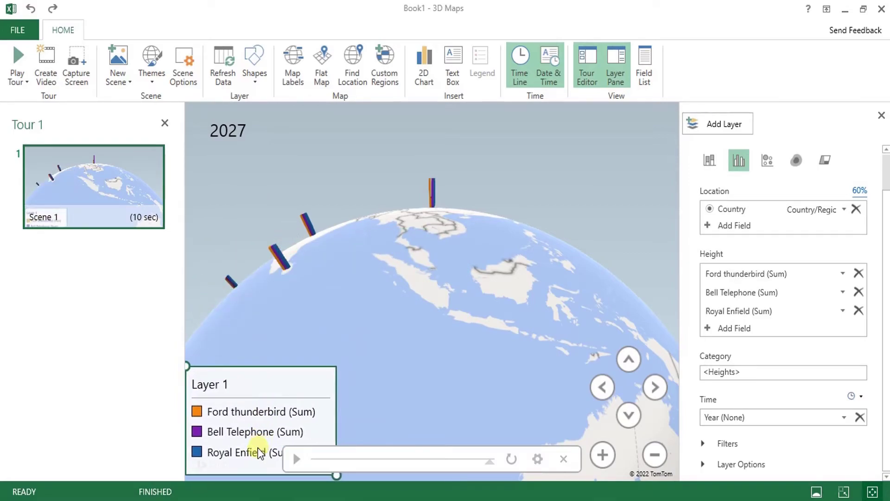
click(268, 317)
drag(449, 388, 449, 429)
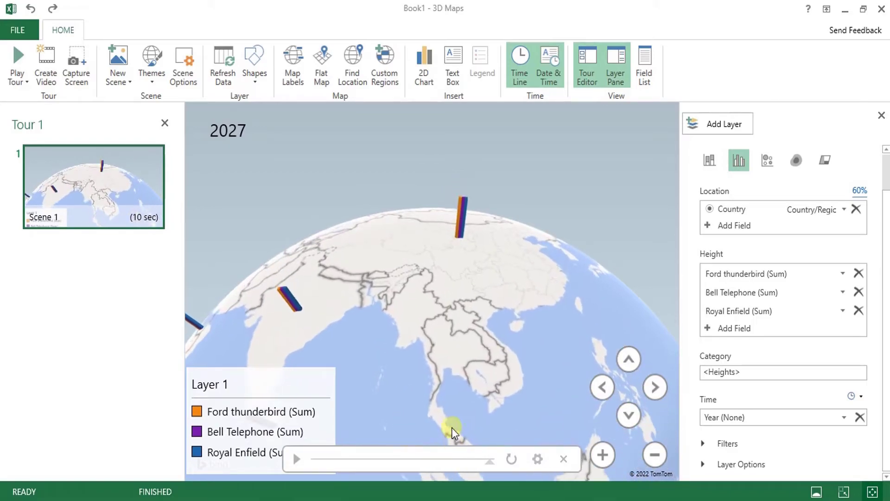
- Toggle Map Labels and Flat Map on and off, ending on an unlabelled globe
click(292, 71)
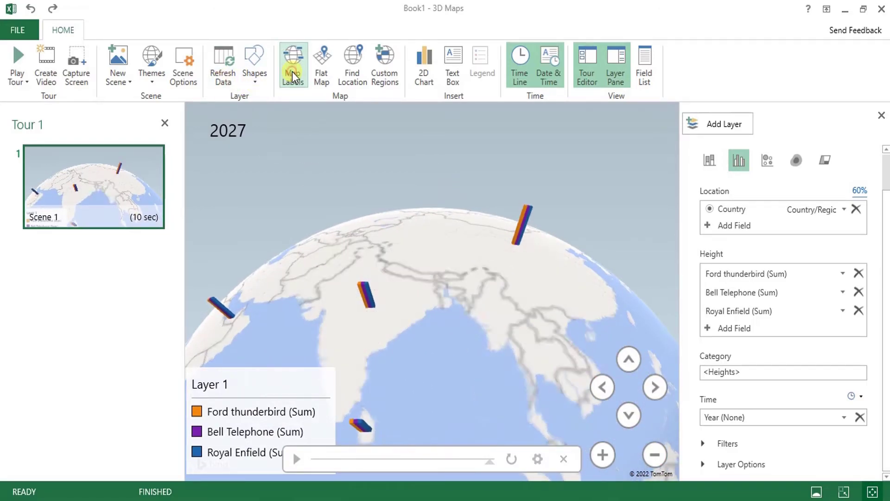
click(321, 59)
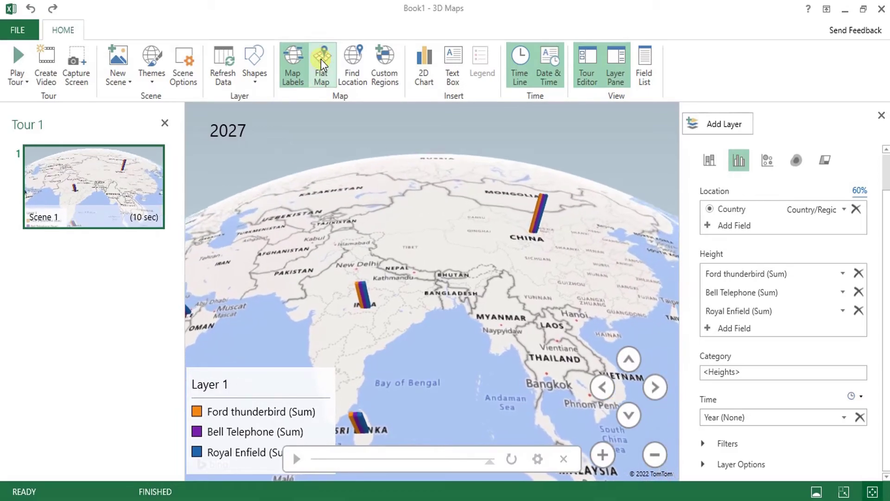
click(290, 62)
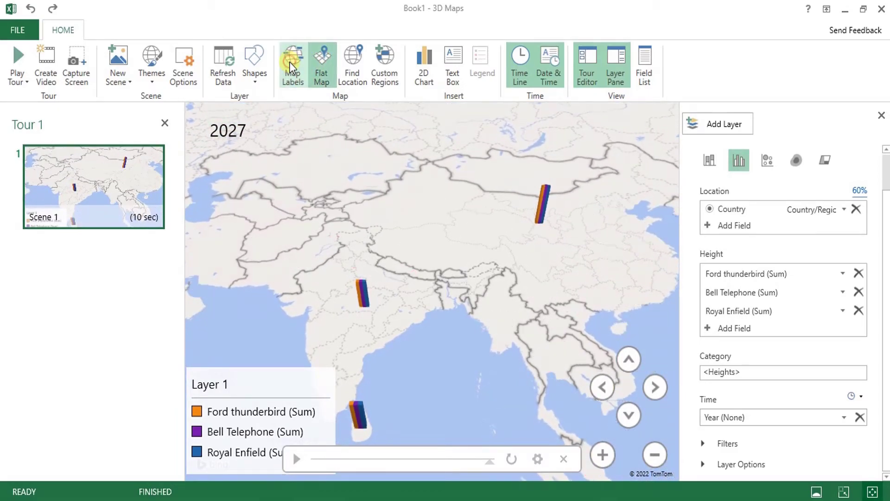
click(323, 60)
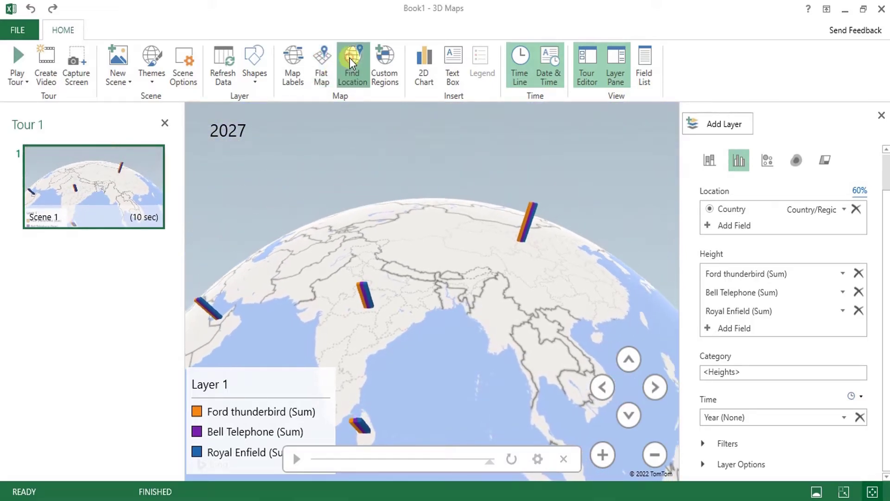
- Find the location 'united states' and zoom into the central US column
click(350, 58)
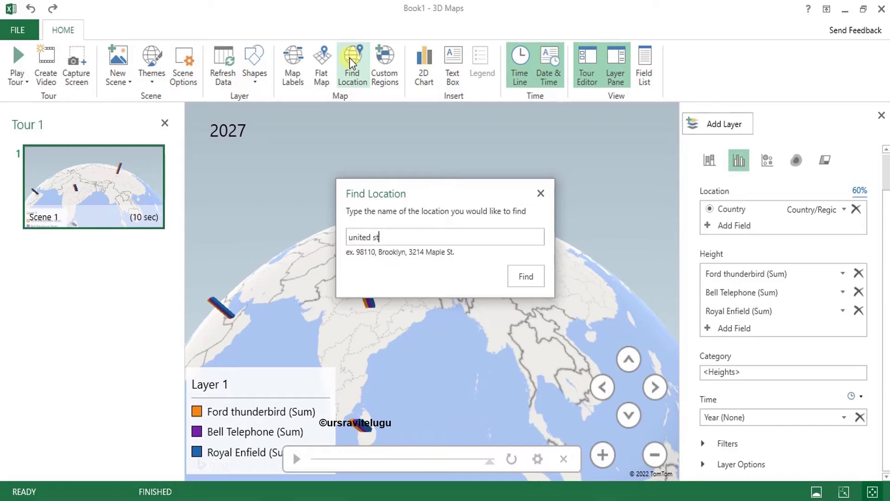
text(s)
key(Return)
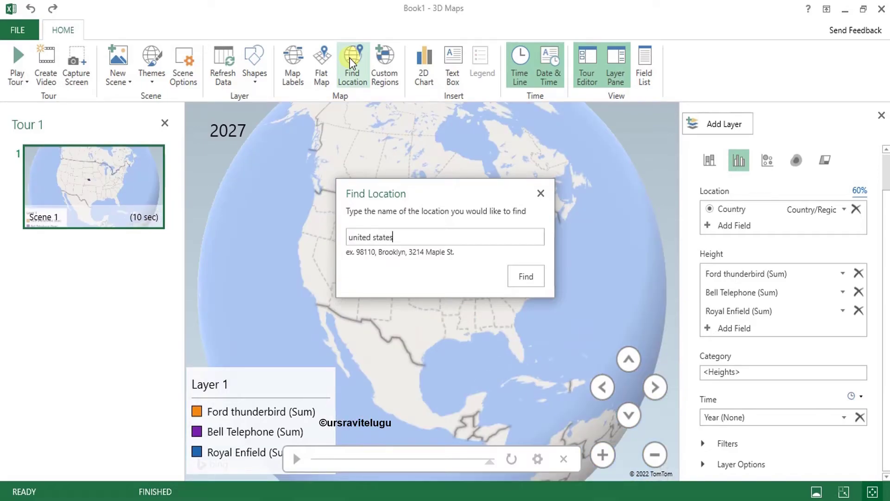
click(524, 279)
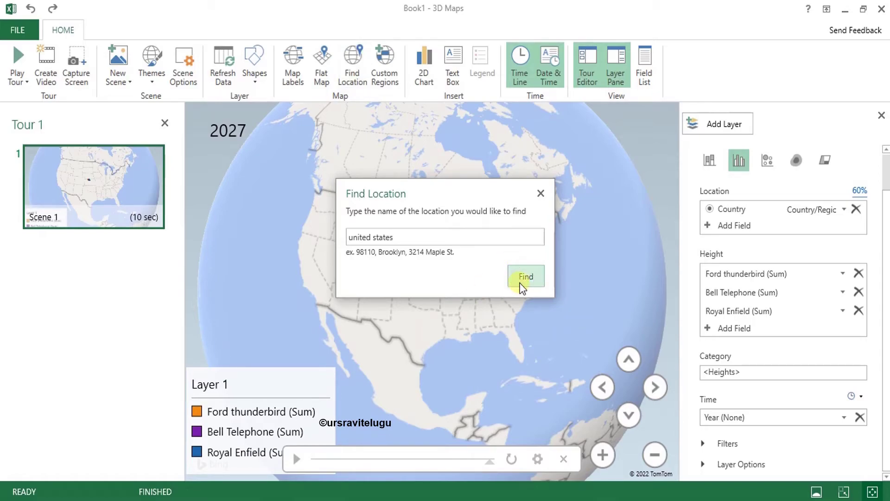
click(541, 193)
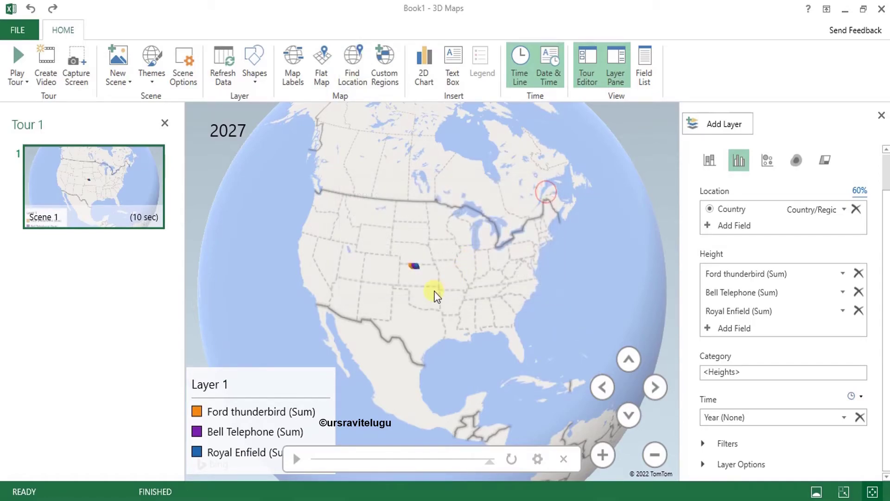
scroll(418, 273, up, 5)
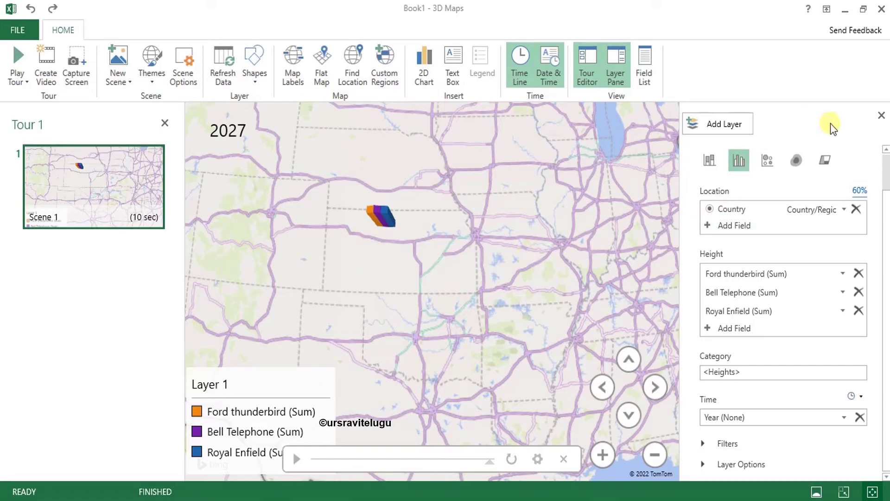
- Close the layer pane and rotate the globe from North America round to India
click(881, 115)
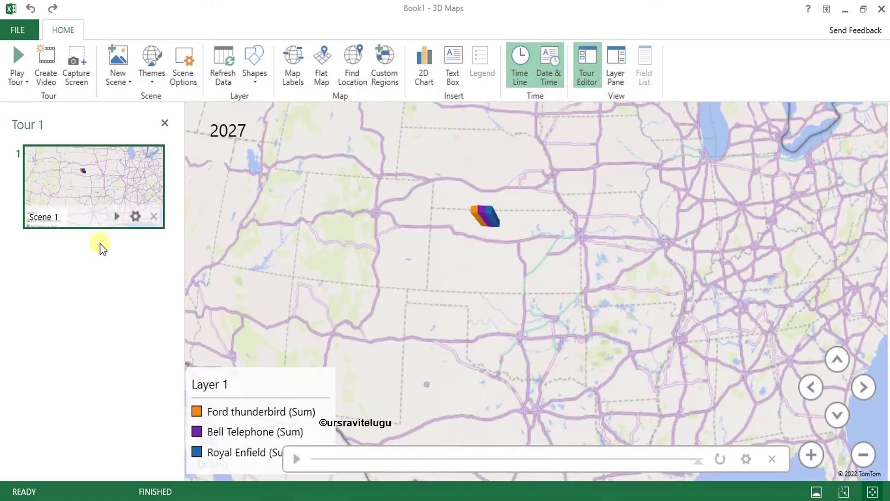
drag(405, 298, 429, 255)
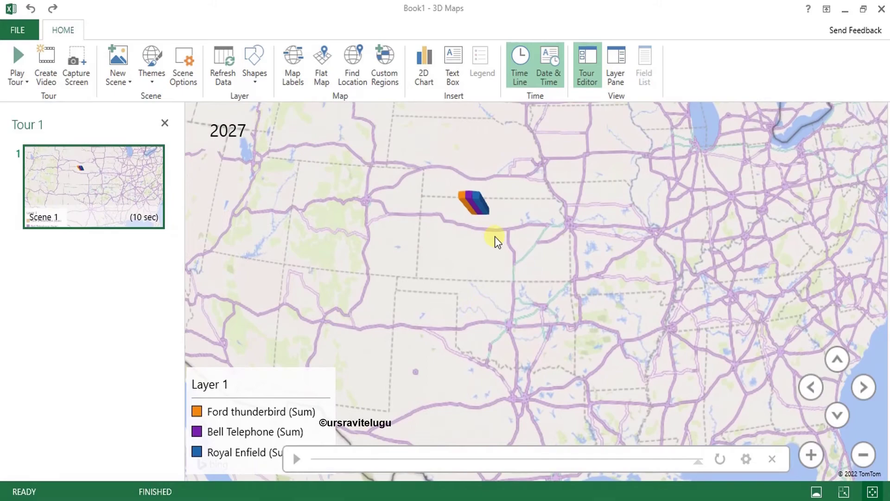
scroll(494, 237, down, 10)
drag(561, 245, 350, 235)
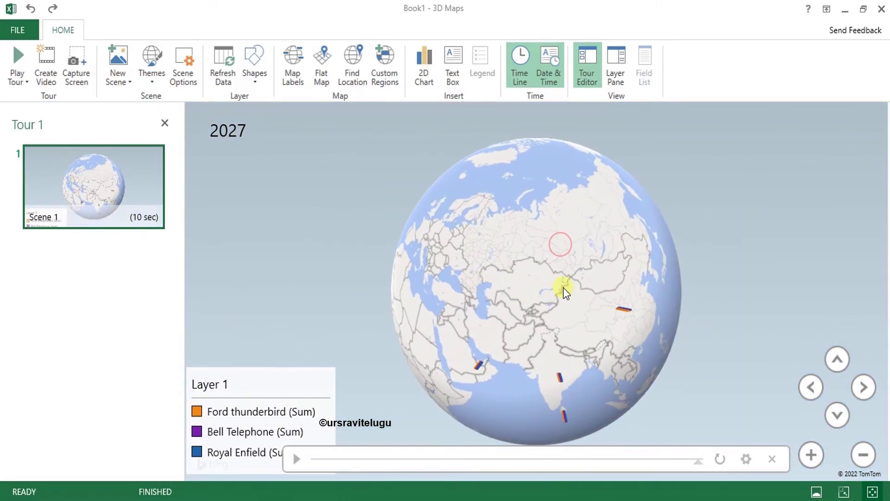
drag(561, 288, 521, 176)
scroll(531, 301, up, 5)
drag(530, 301, 842, 329)
- Tilt the globe over India, turn on Map Labels, and play the timeline to 2022
click(841, 420)
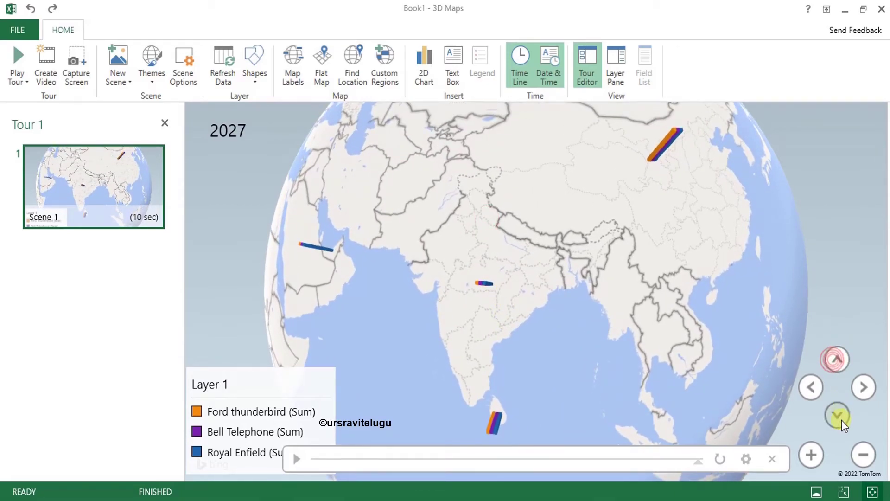
drag(686, 381, 701, 296)
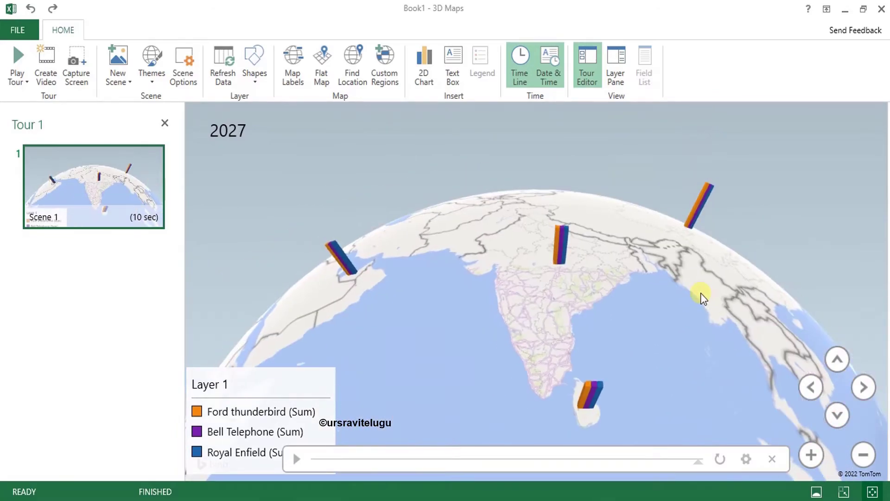
drag(639, 304, 597, 334)
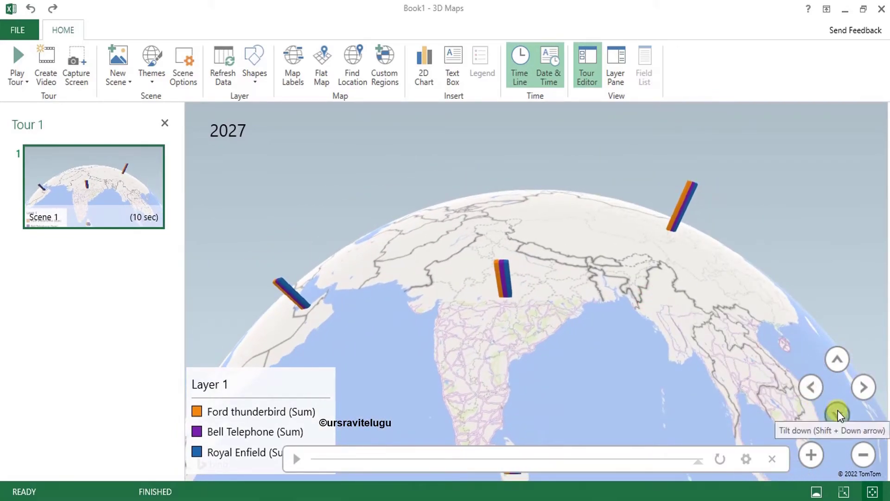
click(837, 360)
drag(677, 366, 639, 330)
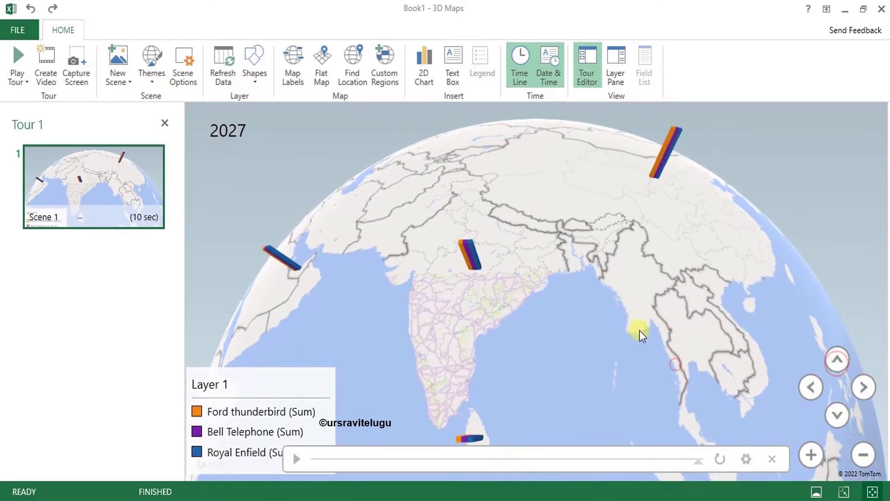
click(288, 71)
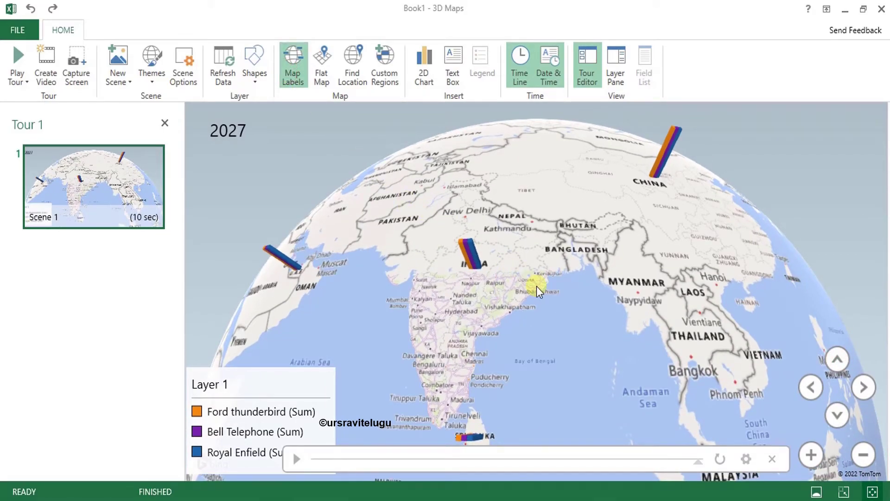
click(297, 460)
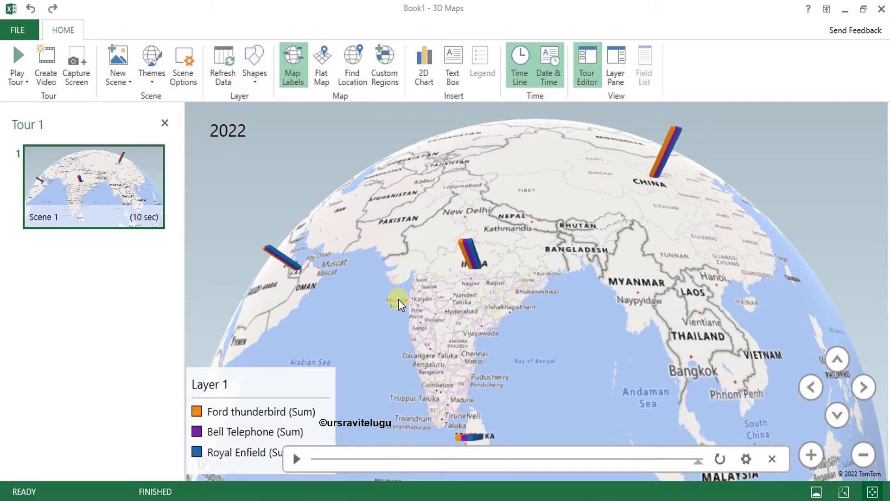
mouse_move(133, 227)
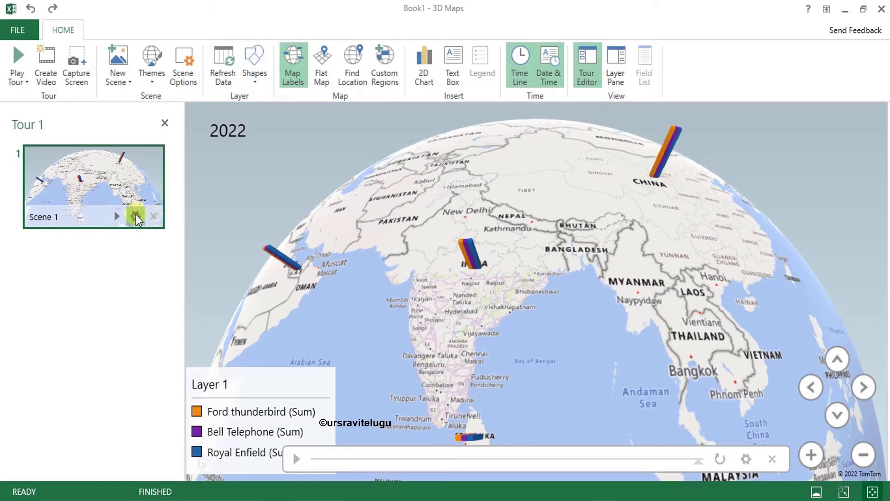
- Name Scene 1 India, shorten its duration to 7 seconds, and apply the Circle effect
click(135, 216)
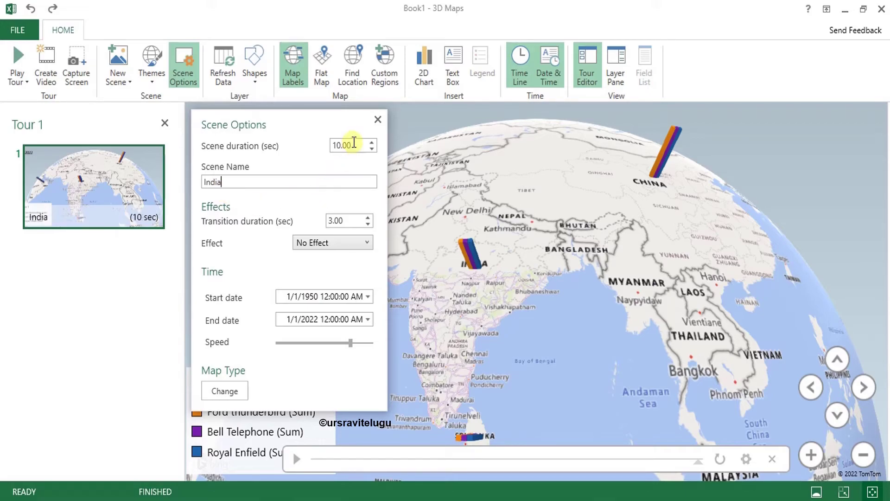
click(370, 150)
click(370, 150)
click(336, 243)
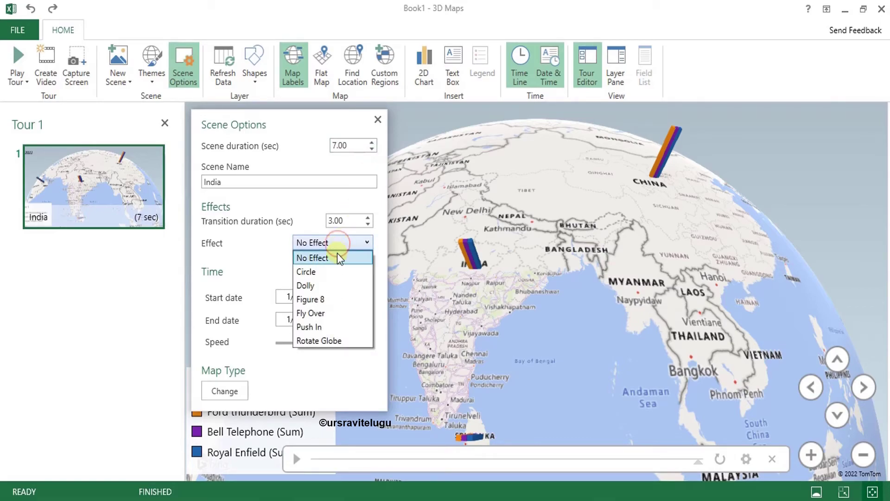
click(332, 273)
- Try the Dolly effect, switch back to Circle, and preview the India scene
click(335, 248)
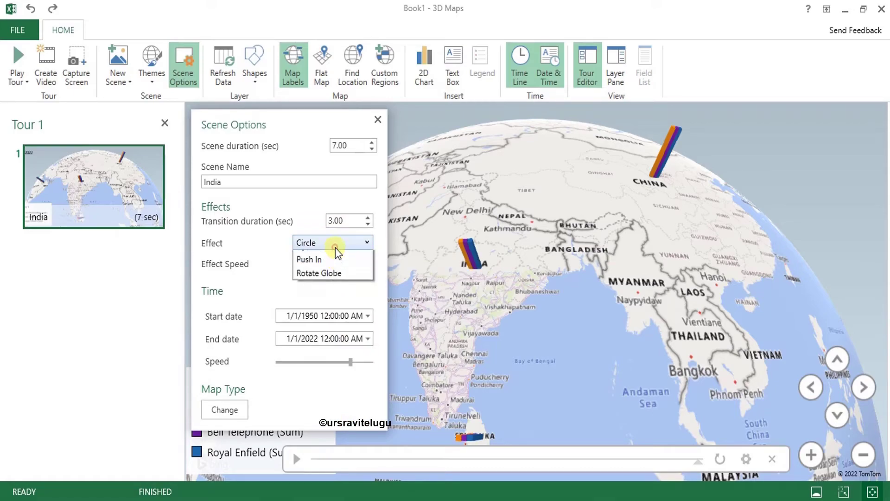
click(329, 285)
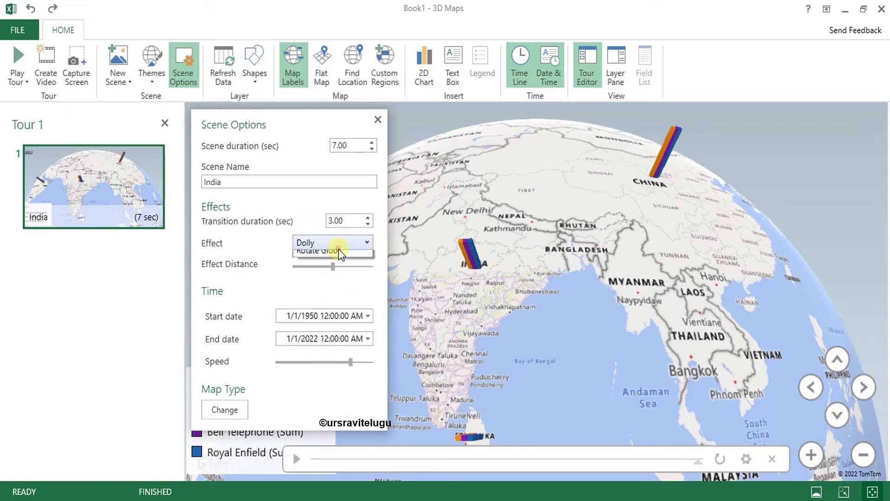
click(338, 249)
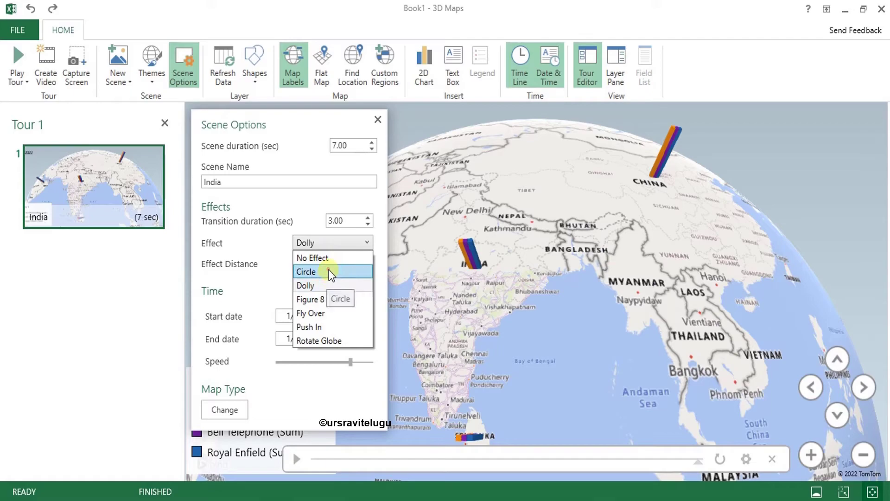
click(330, 273)
click(296, 459)
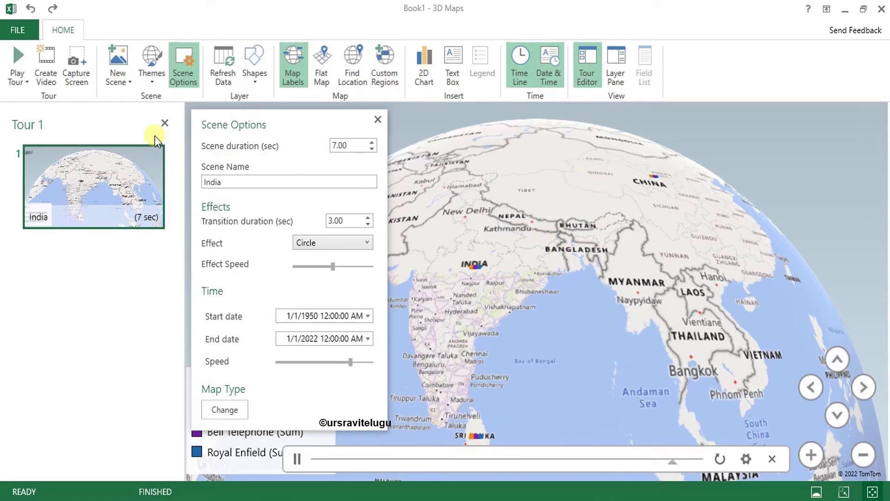
click(151, 77)
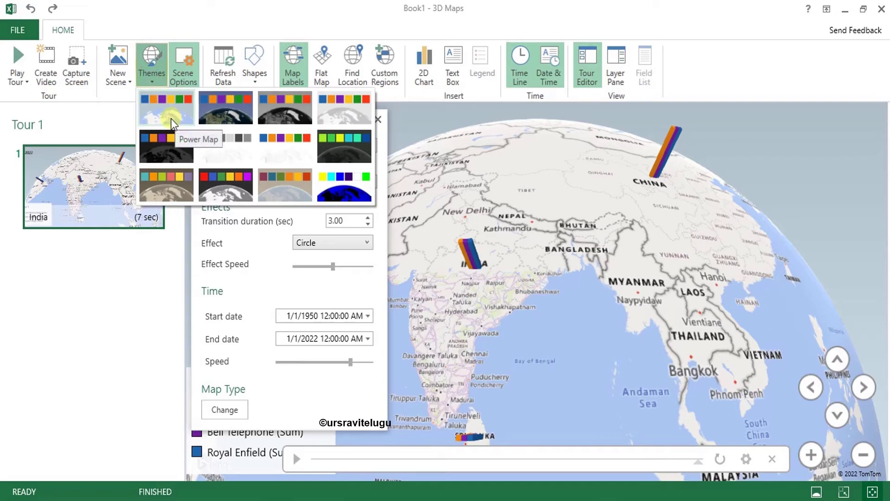
- Try the Aerial and dark blue themes, keep the light road-map theme, and close scene settings
click(227, 115)
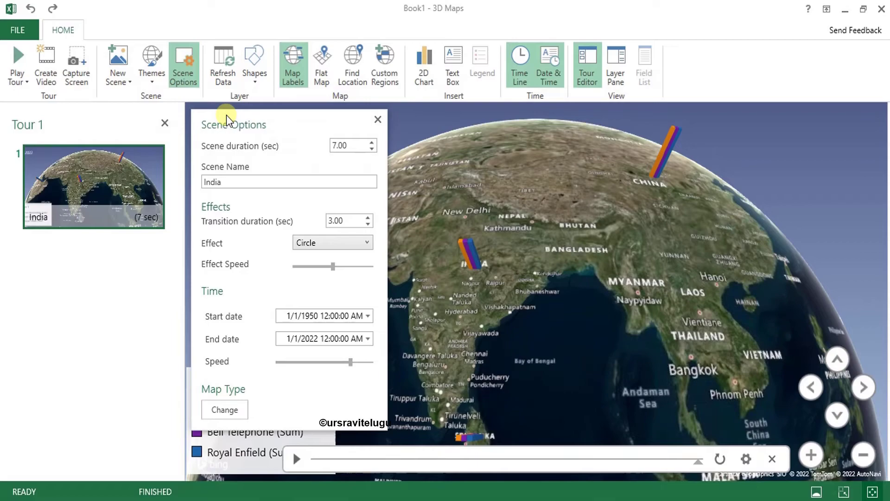
click(153, 65)
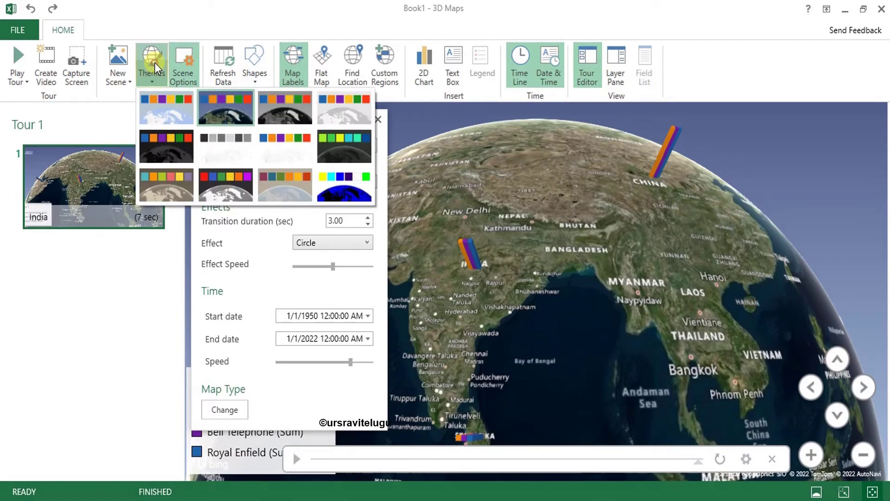
click(163, 113)
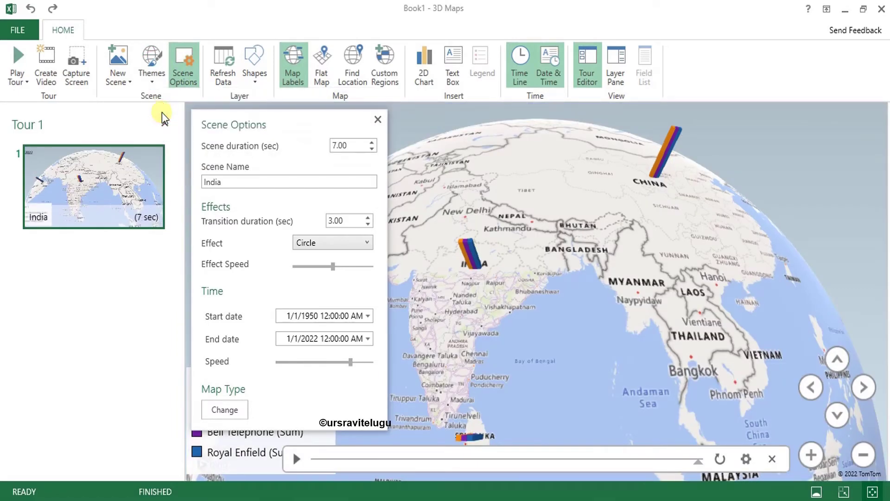
click(151, 65)
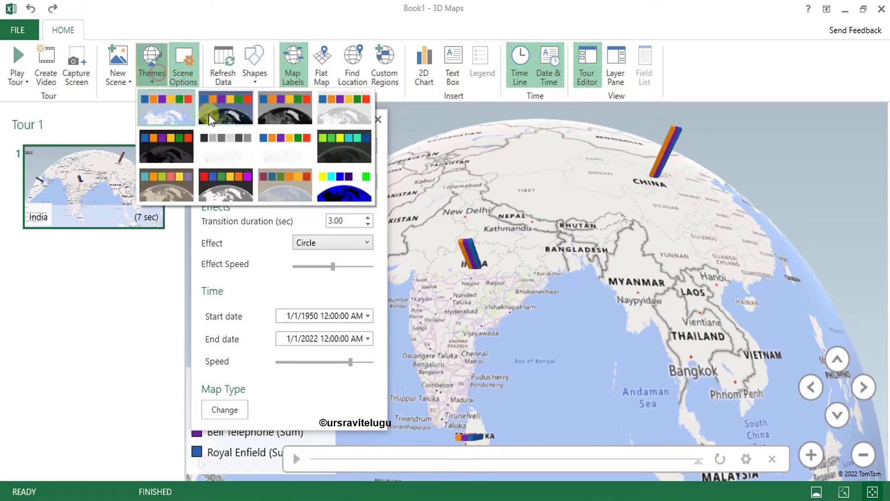
click(347, 193)
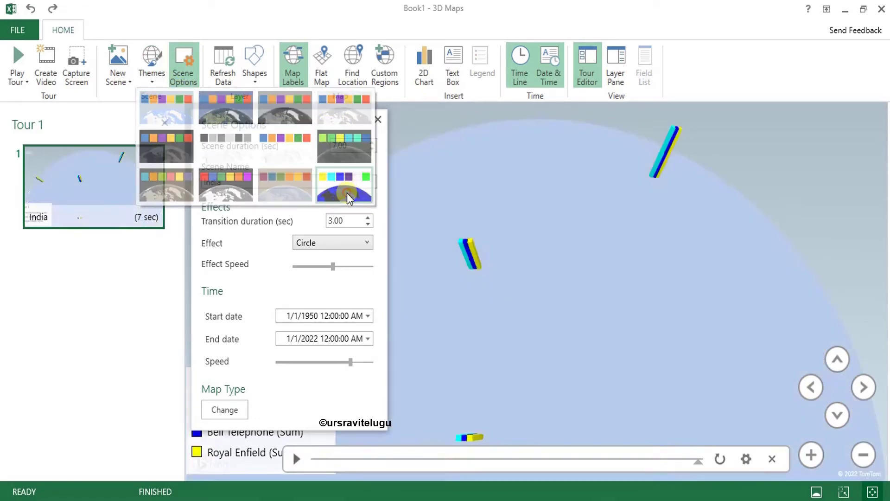
click(154, 76)
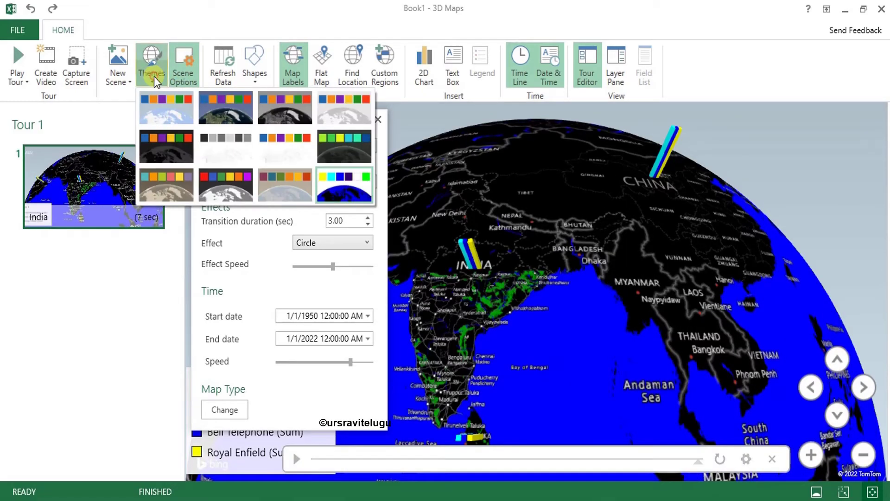
click(177, 110)
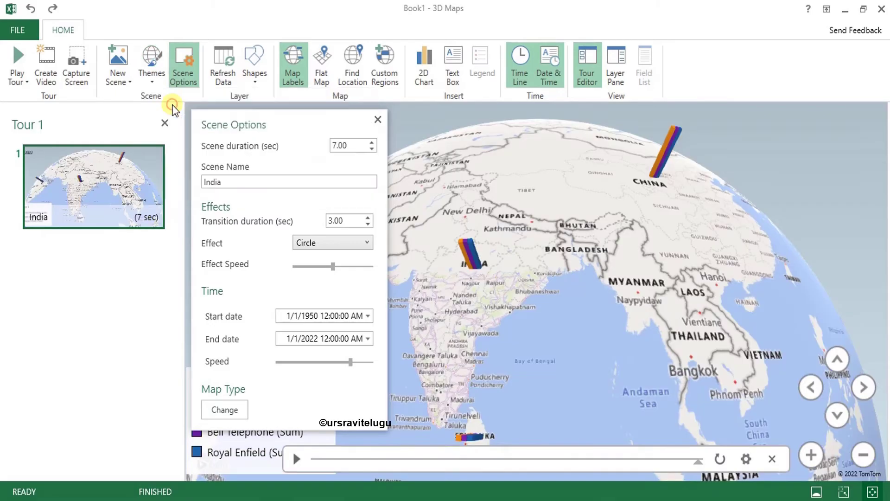
click(377, 120)
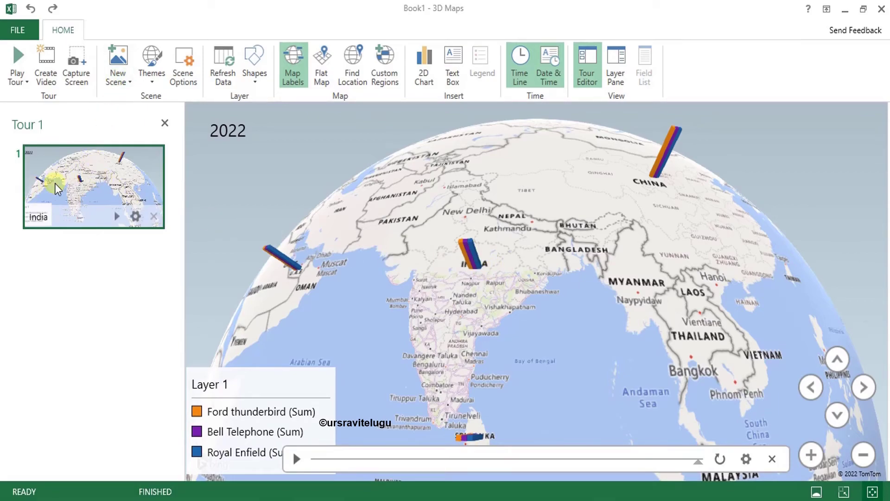
- Add a copy of the India scene and frame it over China, testing tilt and flat map
click(122, 83)
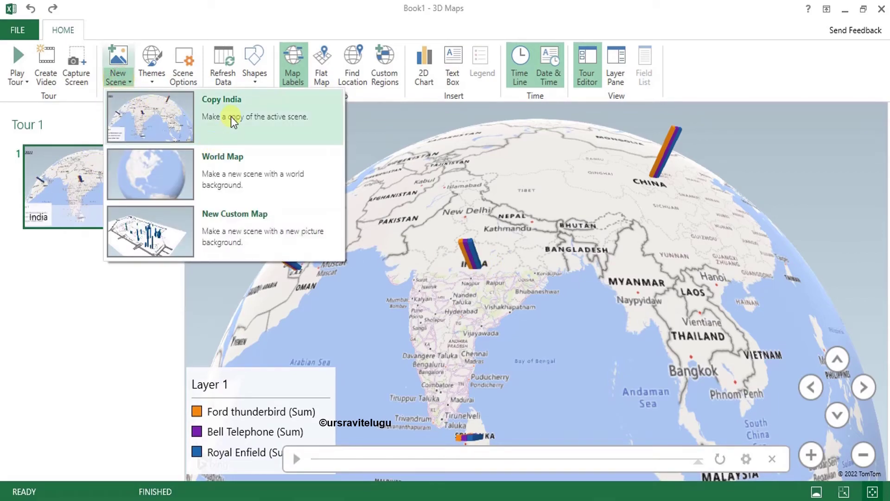
click(213, 110)
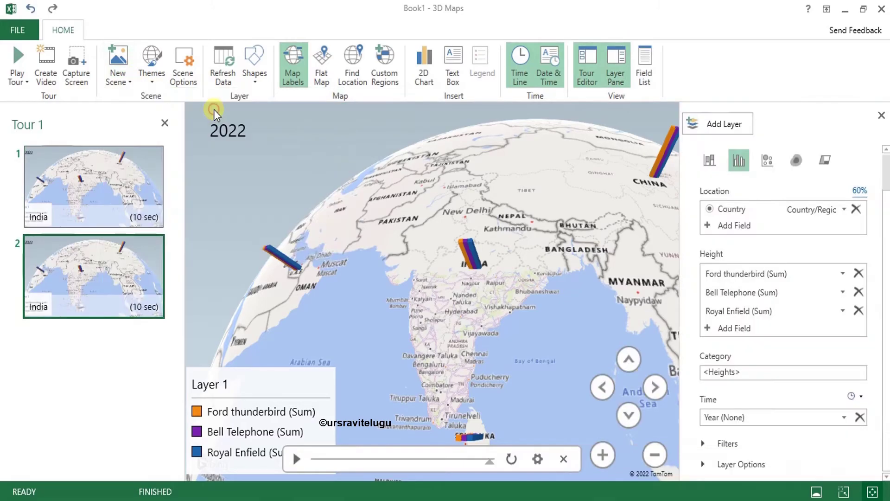
drag(417, 242, 319, 270)
scroll(497, 256, up, 5)
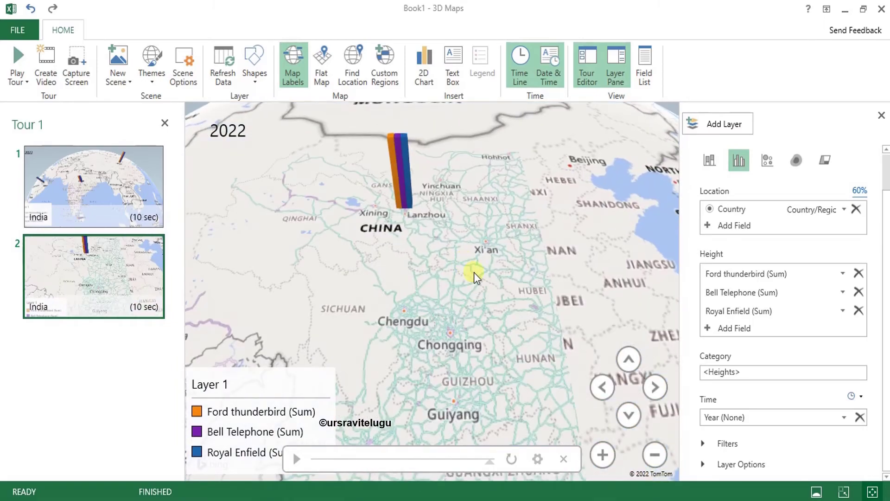
click(628, 358)
click(629, 414)
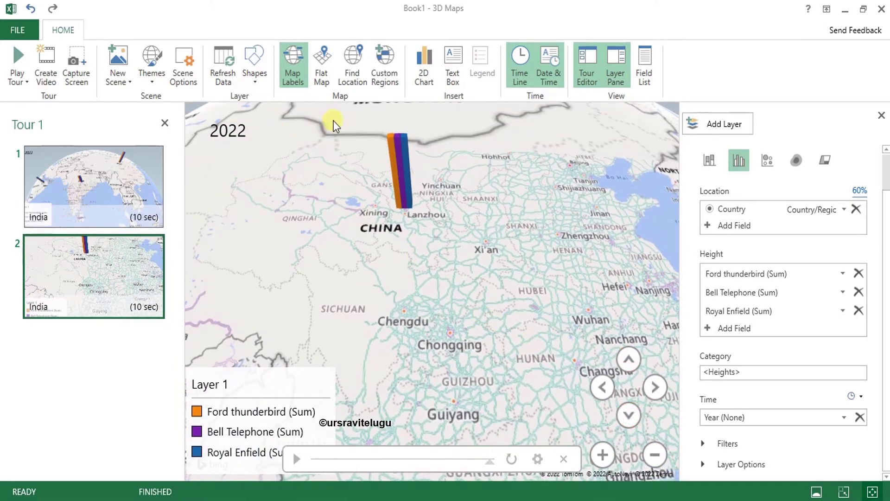
click(321, 73)
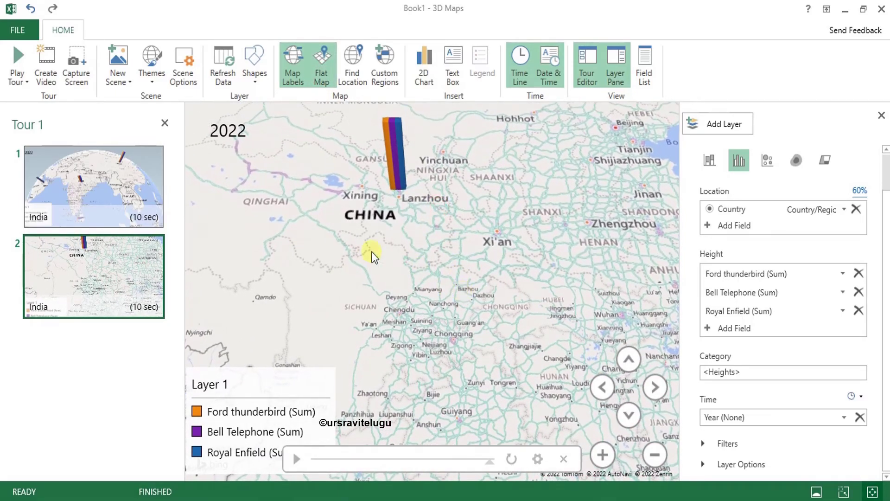
- Add a third India copy framed on the United States, toggling Flat Map on and off
click(106, 85)
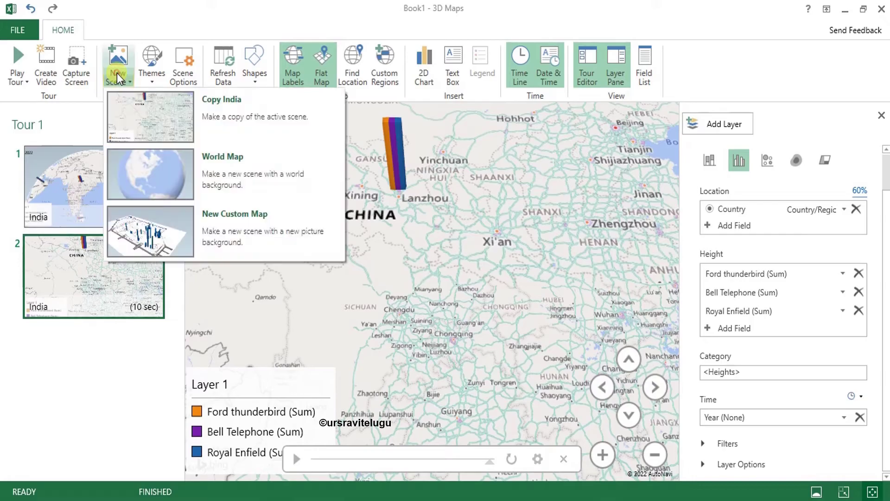
click(155, 118)
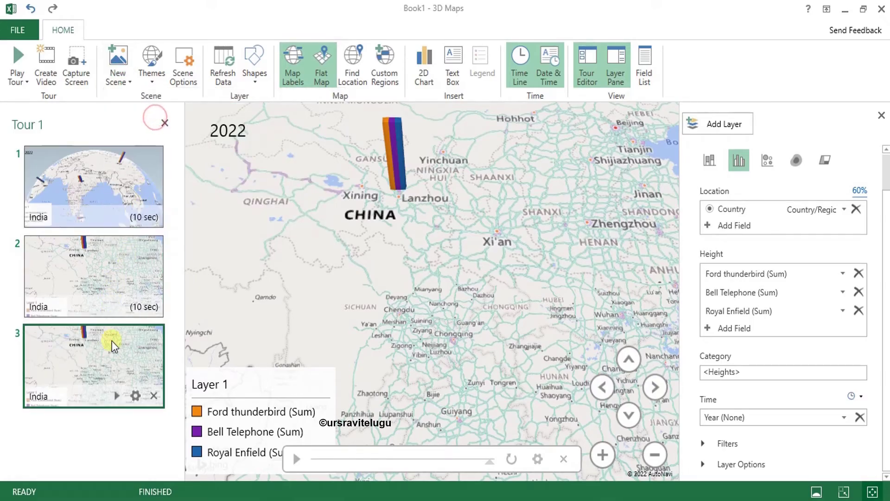
click(98, 373)
drag(283, 278, 481, 284)
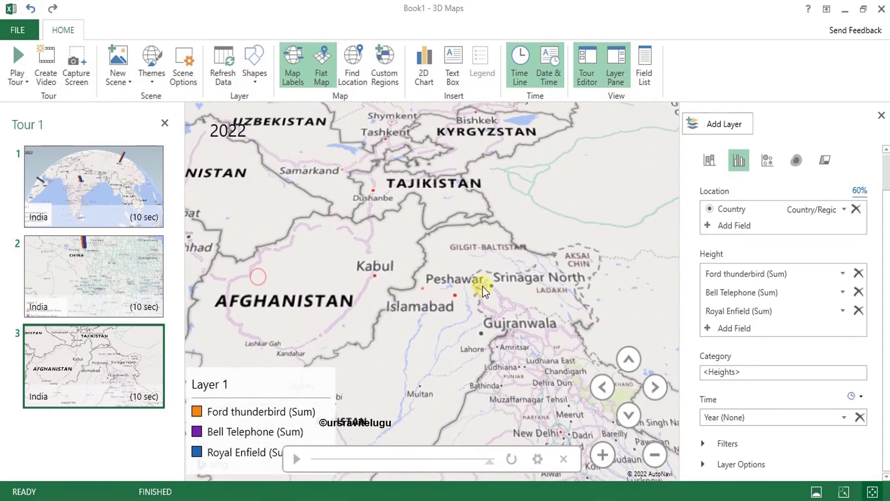
scroll(481, 284, down, 6)
drag(354, 286, 407, 278)
scroll(398, 275, up, 5)
scroll(371, 211, up, 5)
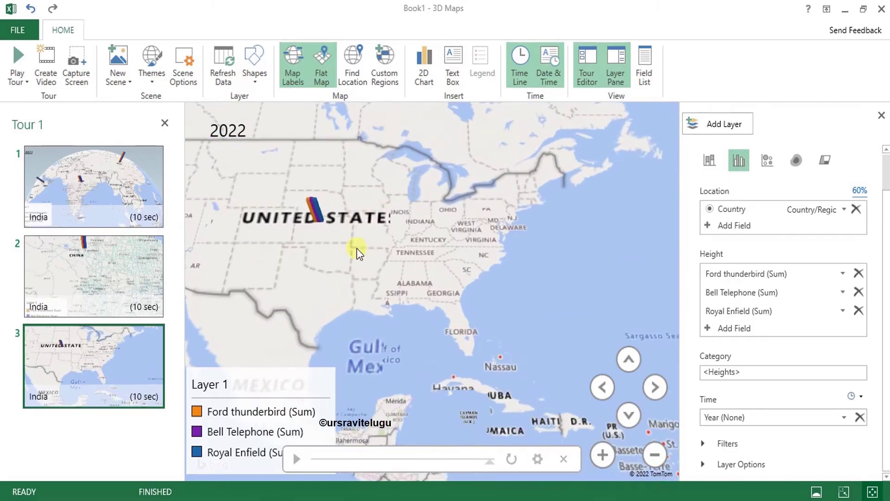
drag(399, 291, 403, 235)
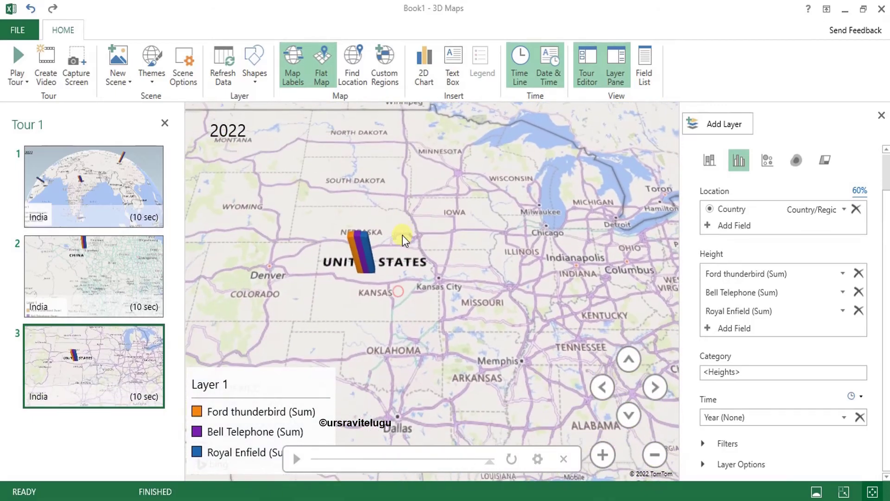
click(323, 65)
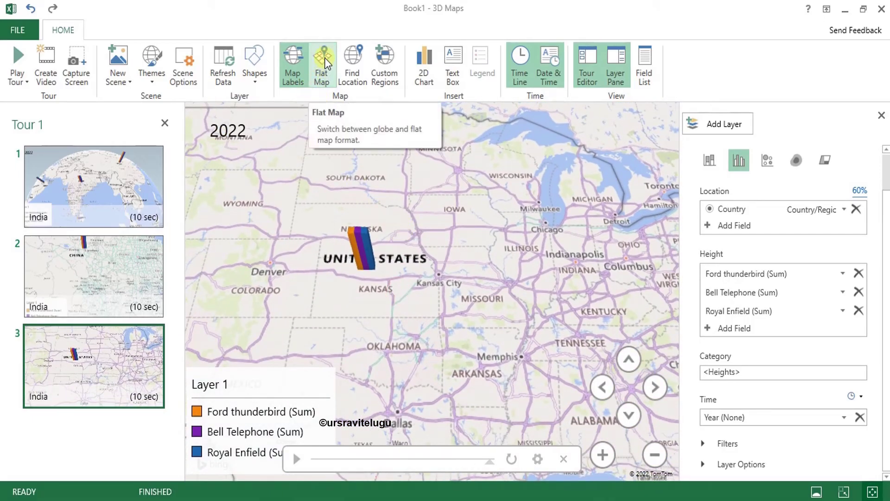
click(324, 57)
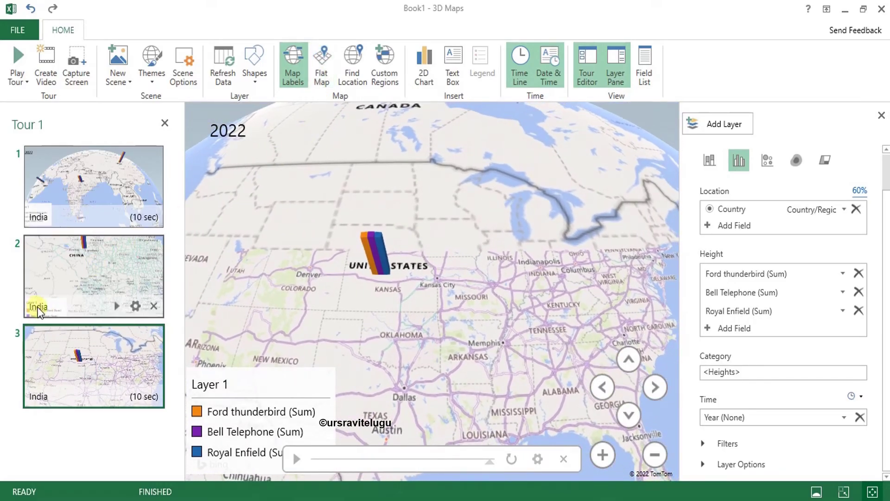
- Rename scene 2 from India to china
click(136, 306)
double_click(259, 181)
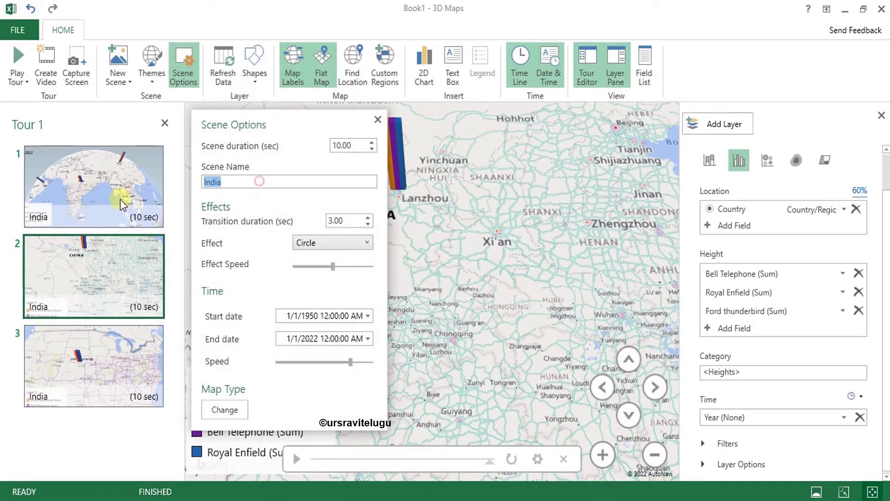
text(china)
click(378, 120)
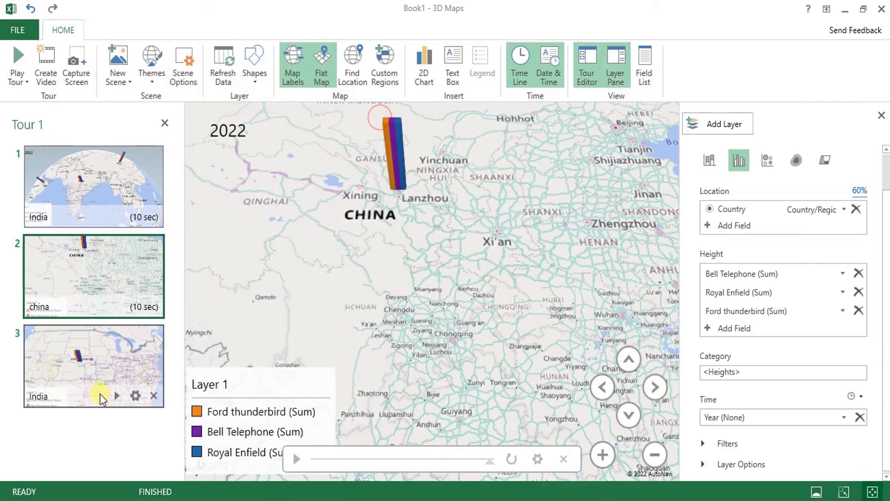
- Rename scene 3 from India to us
click(136, 395)
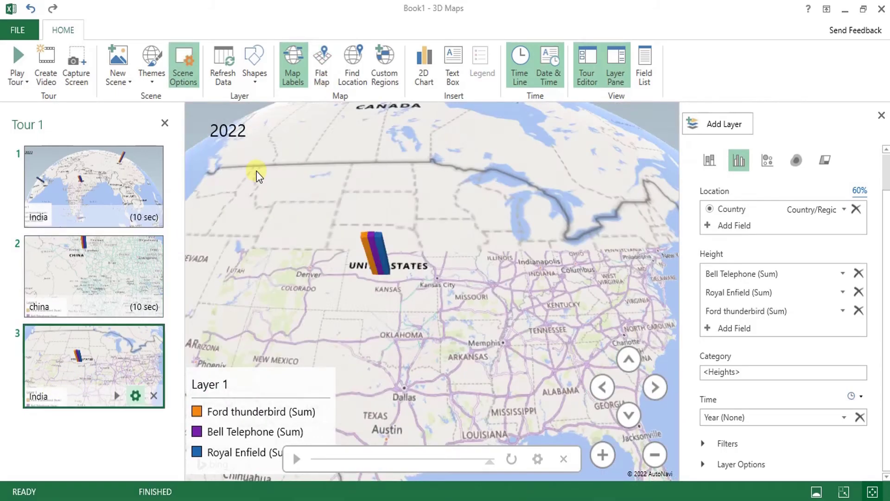
drag(237, 182, 130, 183)
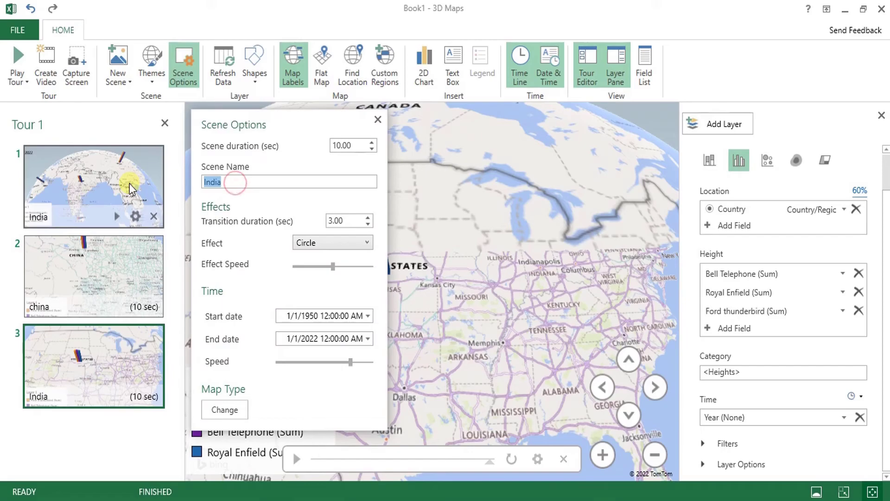
text(us)
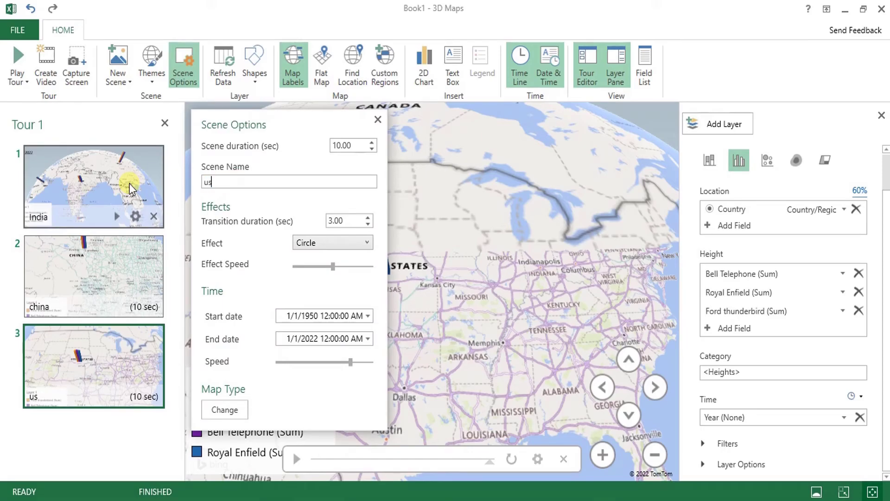
click(378, 122)
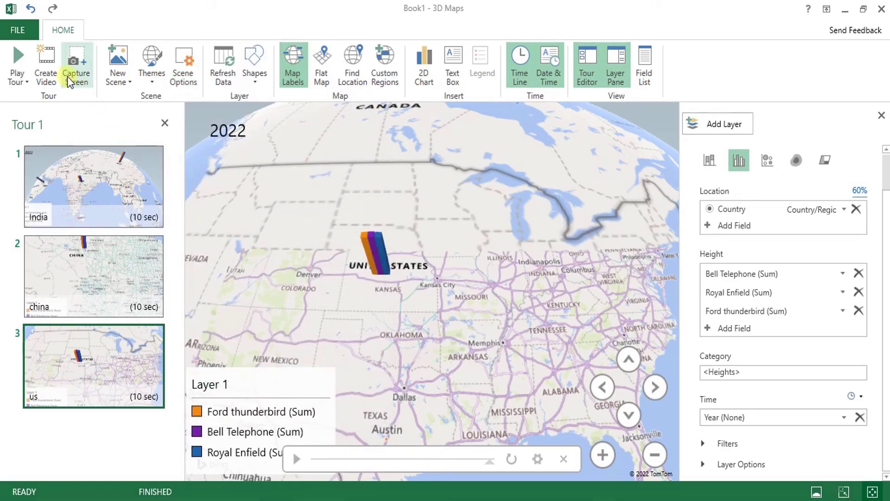
- Play Tour 1 full screen through its India, china and us scenes
click(18, 60)
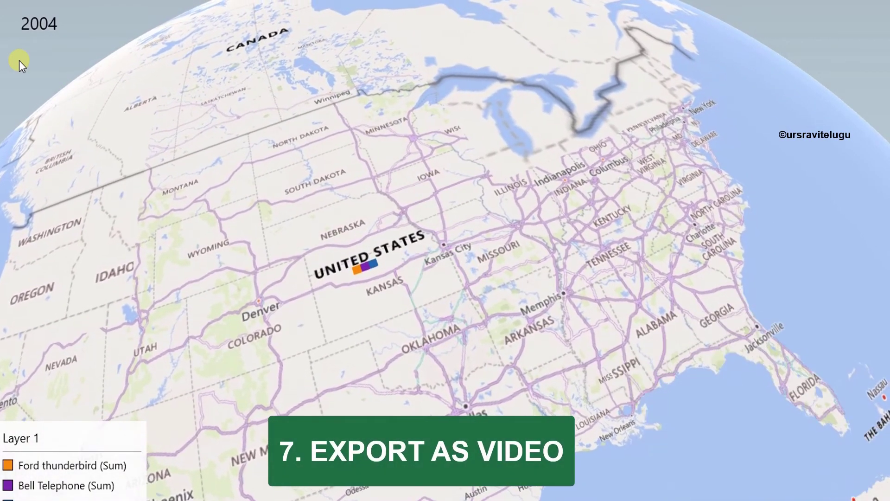
- Exit playback and set up a video export at 1080p Presentations & HD Displays quality
key(Escape)
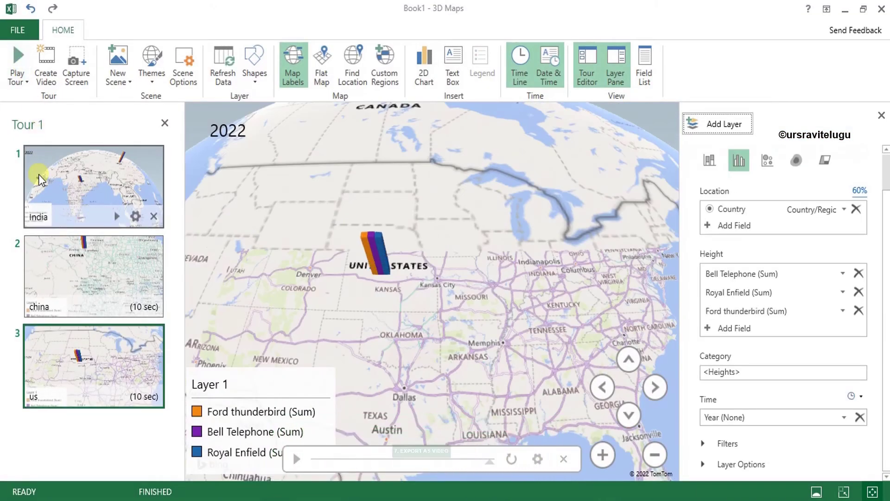
click(47, 67)
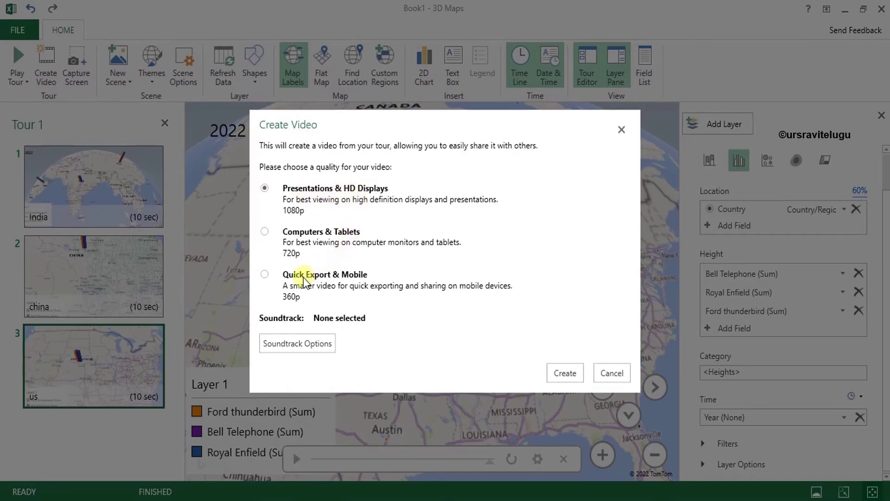
click(263, 274)
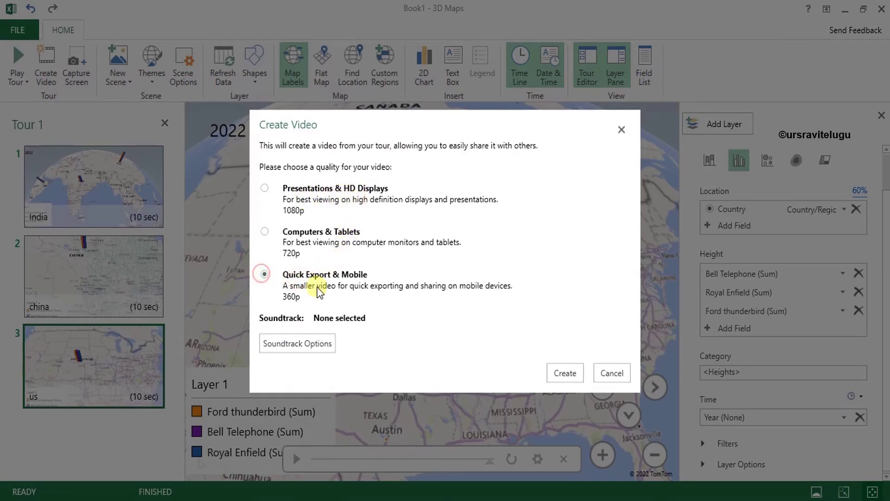
click(264, 188)
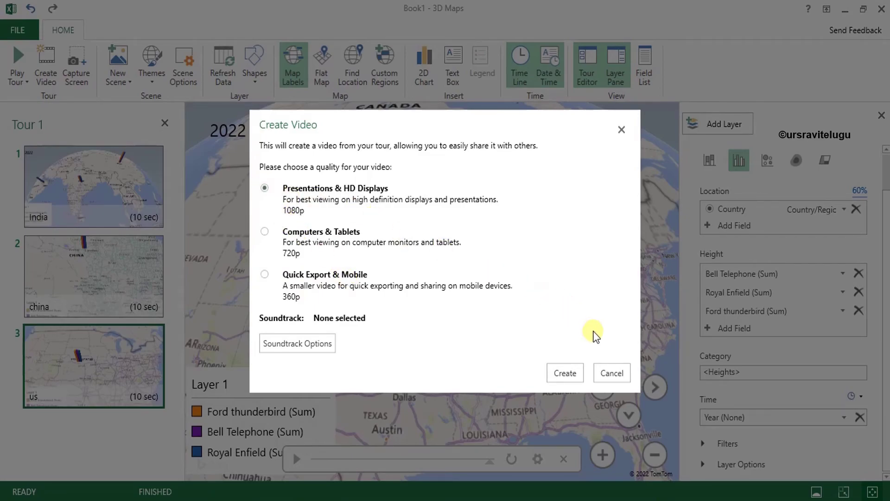
- Export the tour video to the Desktop as '#D Map' and open it when finished
click(566, 375)
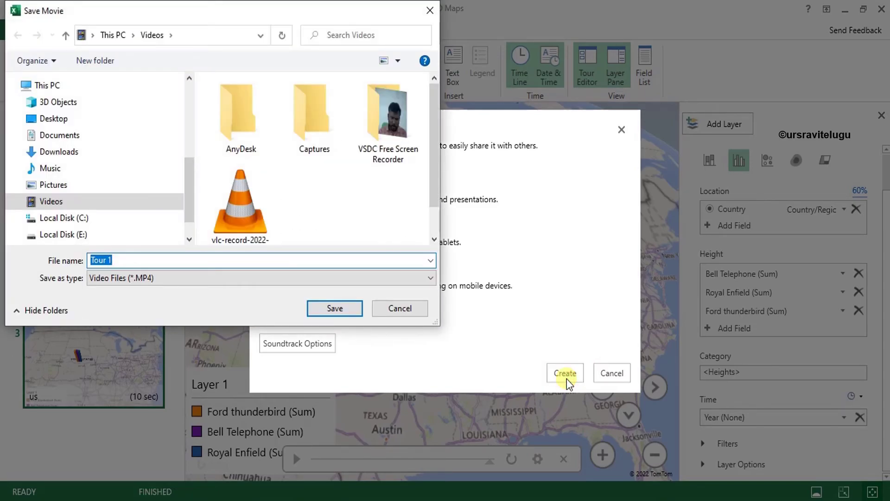
scroll(91, 137, up, 5)
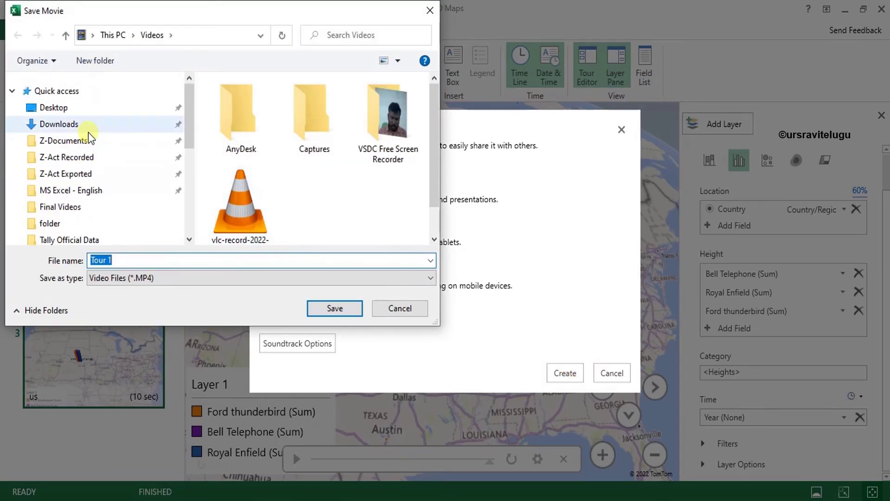
click(69, 111)
click(143, 262)
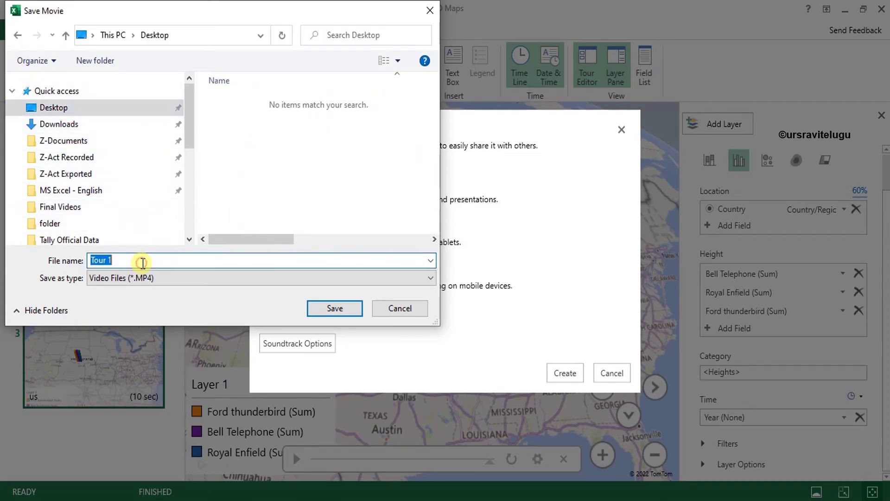
text(#D Map)
key(Return)
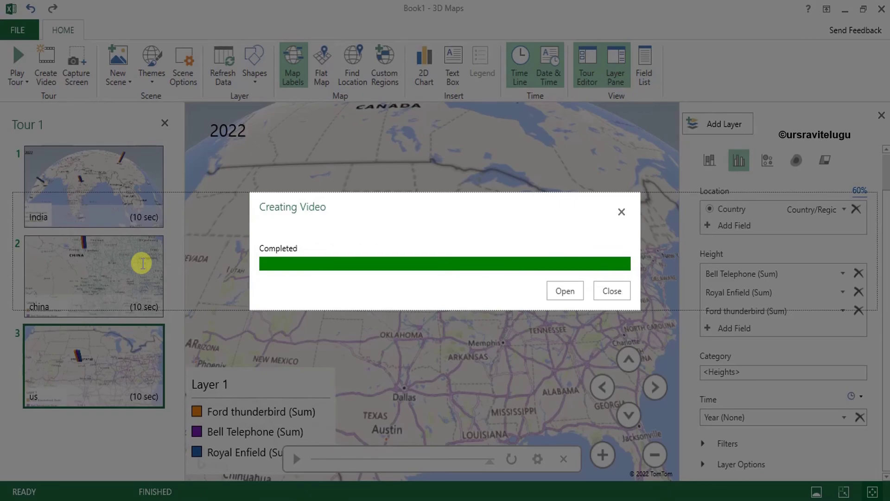
click(565, 291)
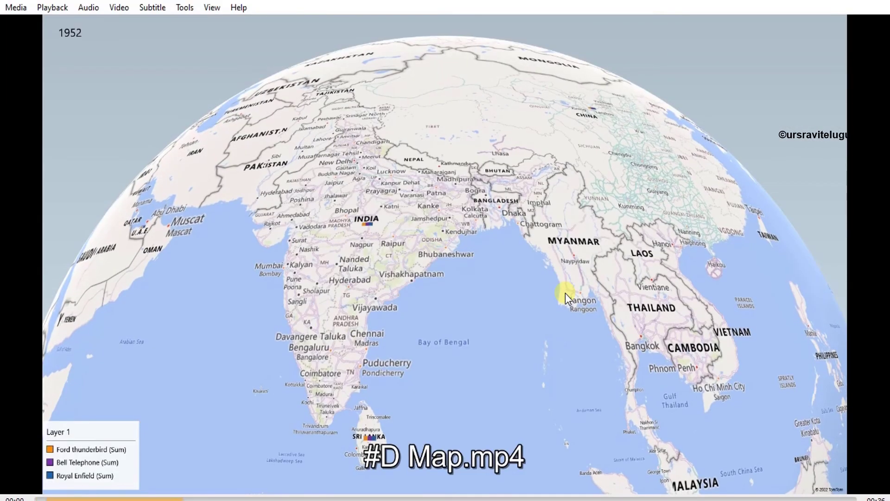